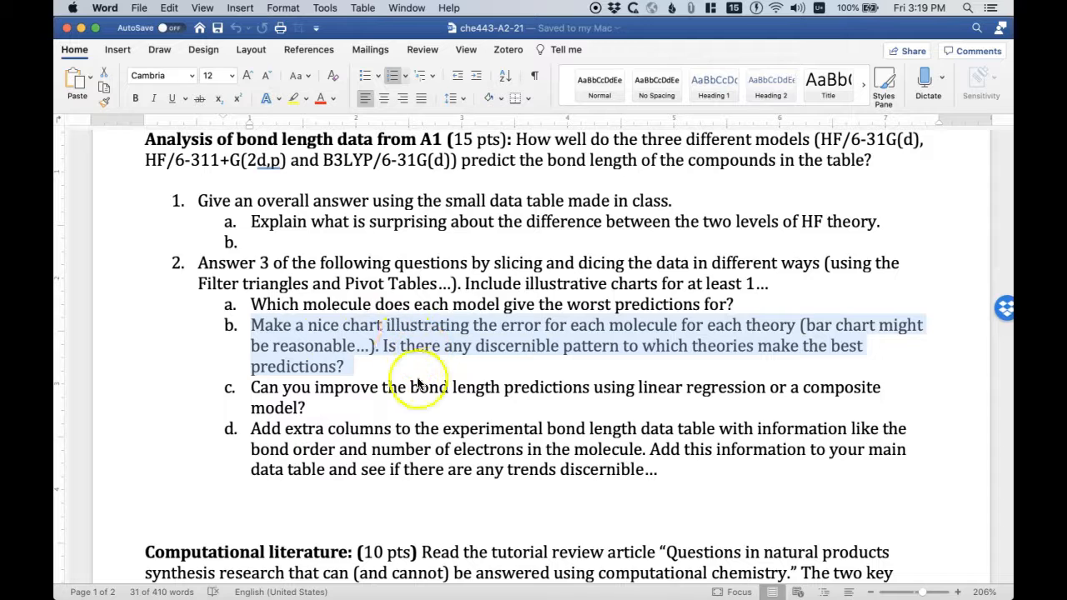
# - Highlight question 2b of the assignment, about charting the error for each molecule and theory
pyautogui.tripleClick(346, 325)
pyautogui.click(366, 350)
pyautogui.tripleClick(274, 325)
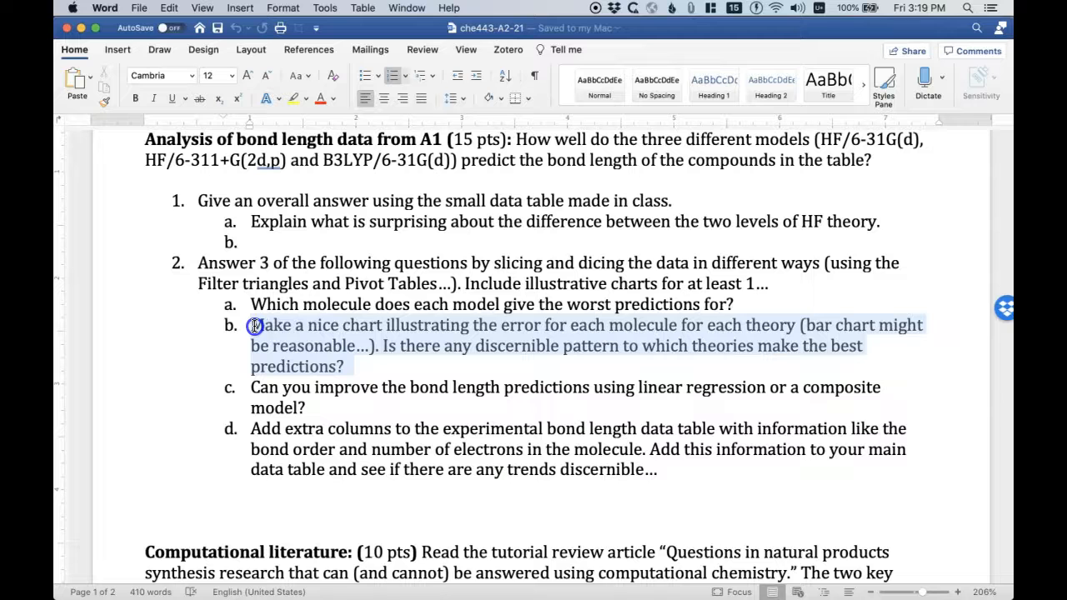
# - Switch to the A1 Bond Lengths-2 workbook in Excel and widen its window to show all data columns through Notes
pyautogui.moveTo(486, 588)
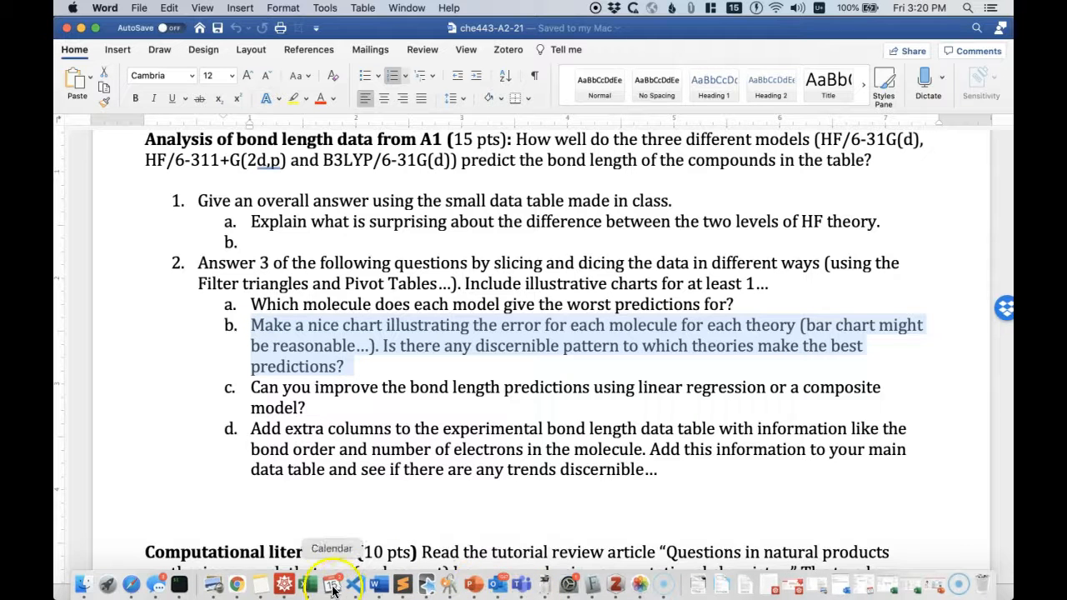
pyautogui.click(308, 585)
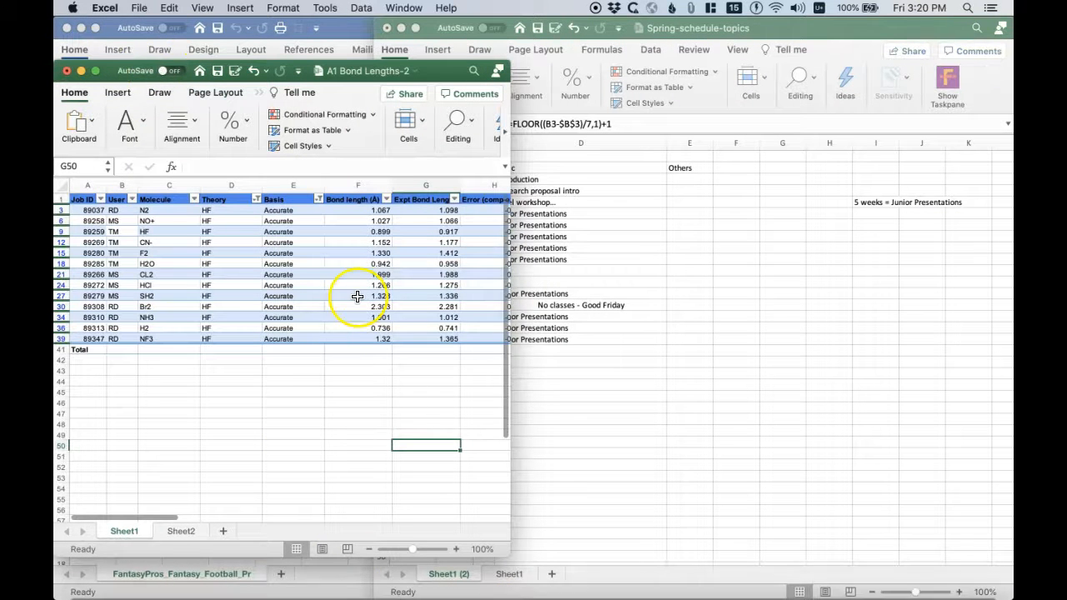
pyautogui.moveTo(681, 194); pyautogui.dragTo(925, 212)
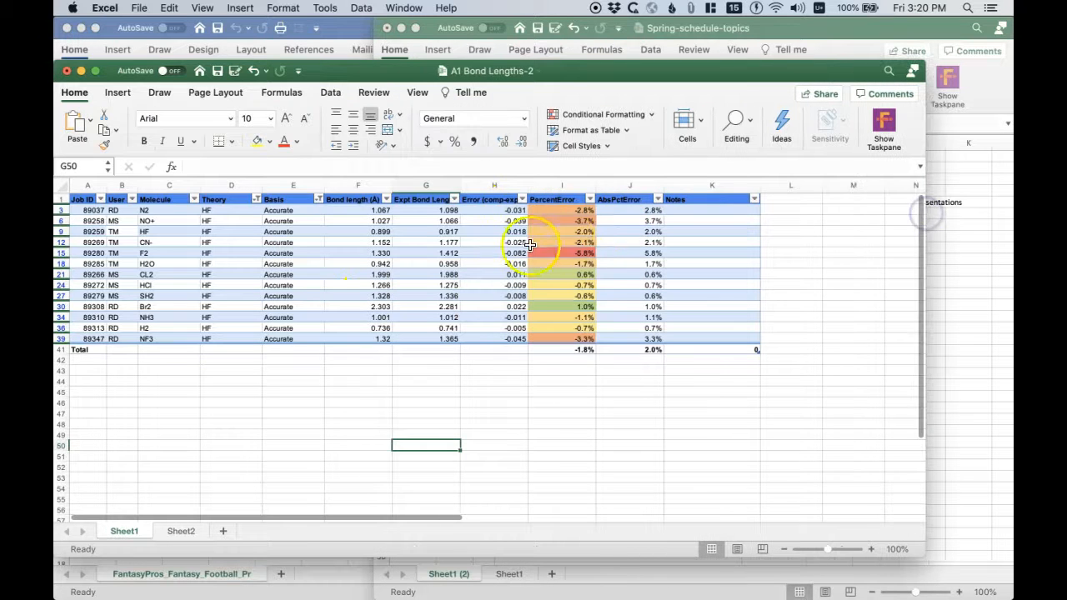
pyautogui.hscroll(5, 519, 245)
pyautogui.hscroll(-5, 520, 245)
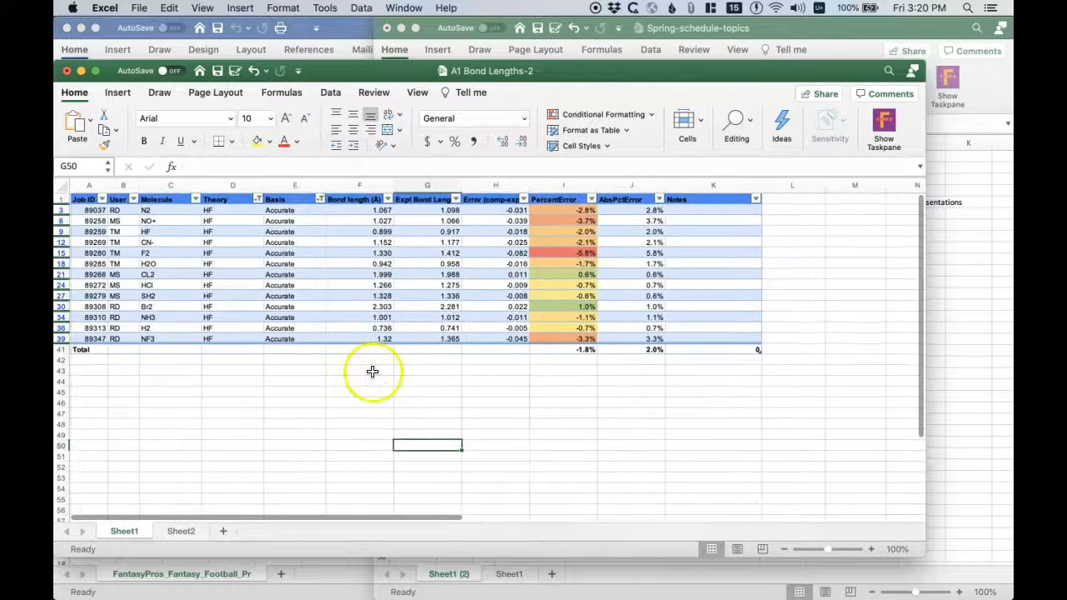
# - Remove the Basis column filter by selecting all of its values, including Accurate and Routine
pyautogui.click(297, 238)
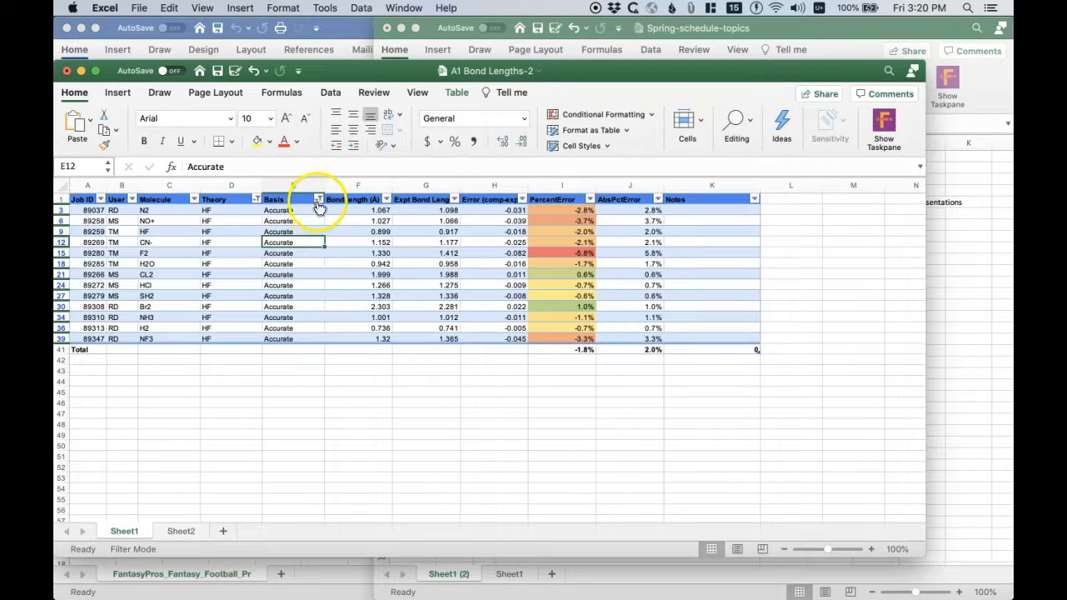
pyautogui.click(318, 200)
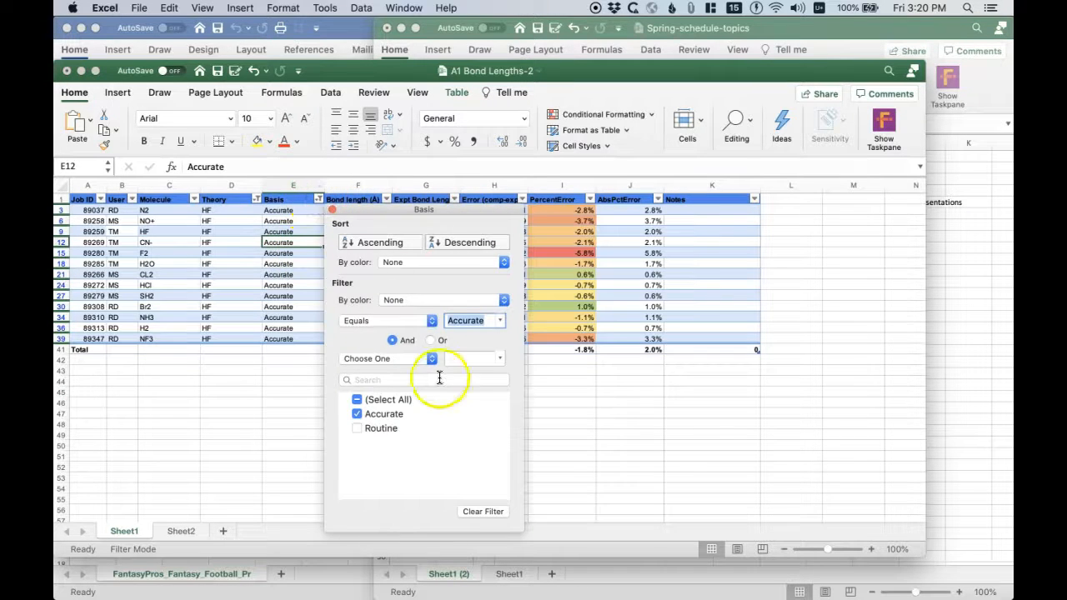
pyautogui.click(358, 400)
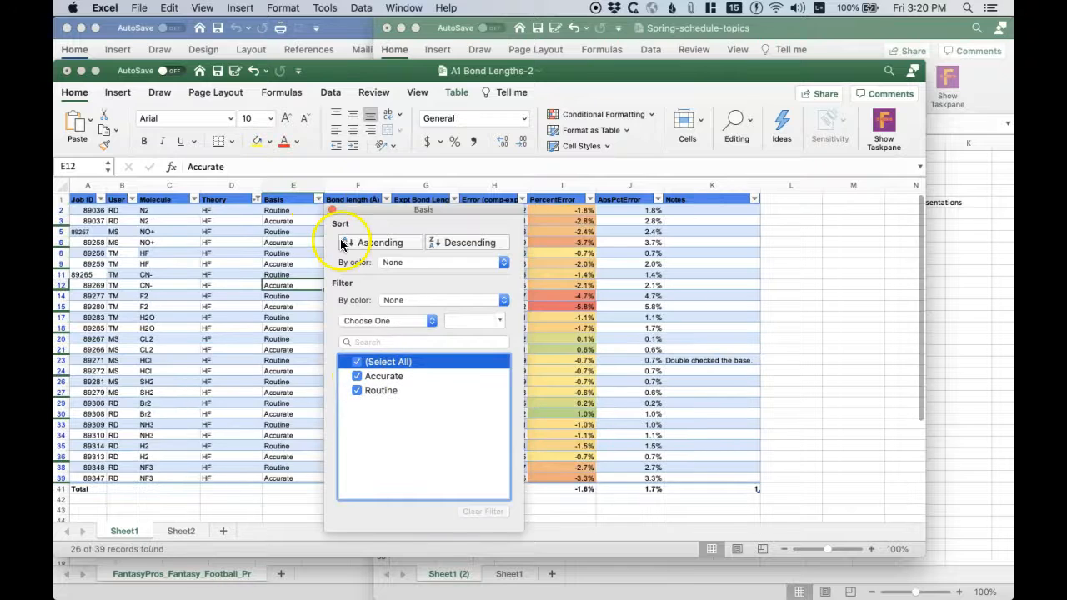
pyautogui.click(331, 209)
# - Remove the Theory column filter by selecting all of its values and check the full data table
pyautogui.click(255, 200)
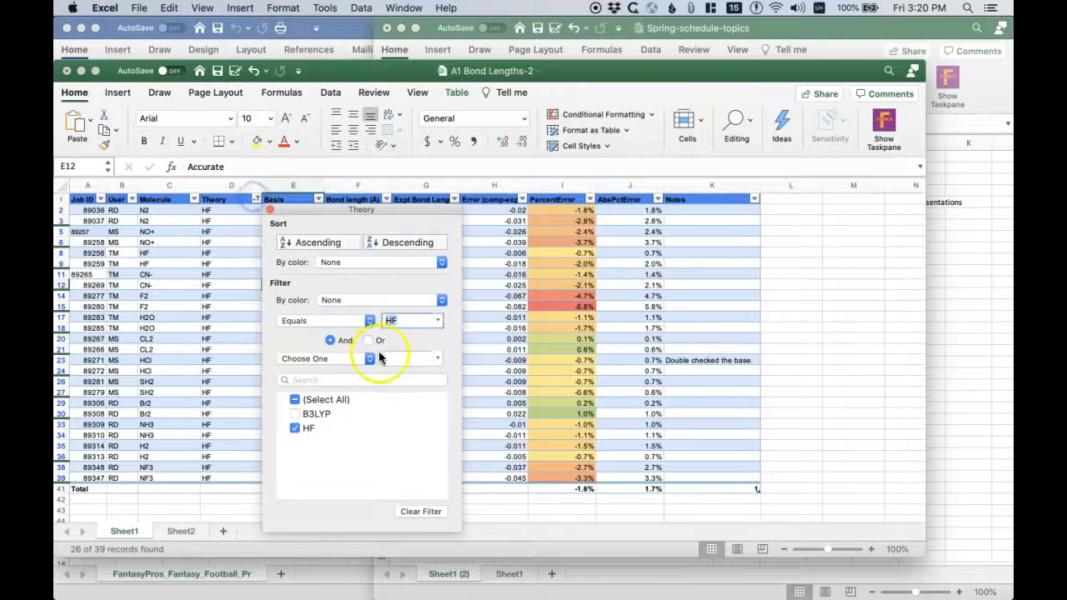
pyautogui.click(296, 399)
pyautogui.click(269, 209)
pyautogui.click(787, 328)
pyautogui.click(853, 328)
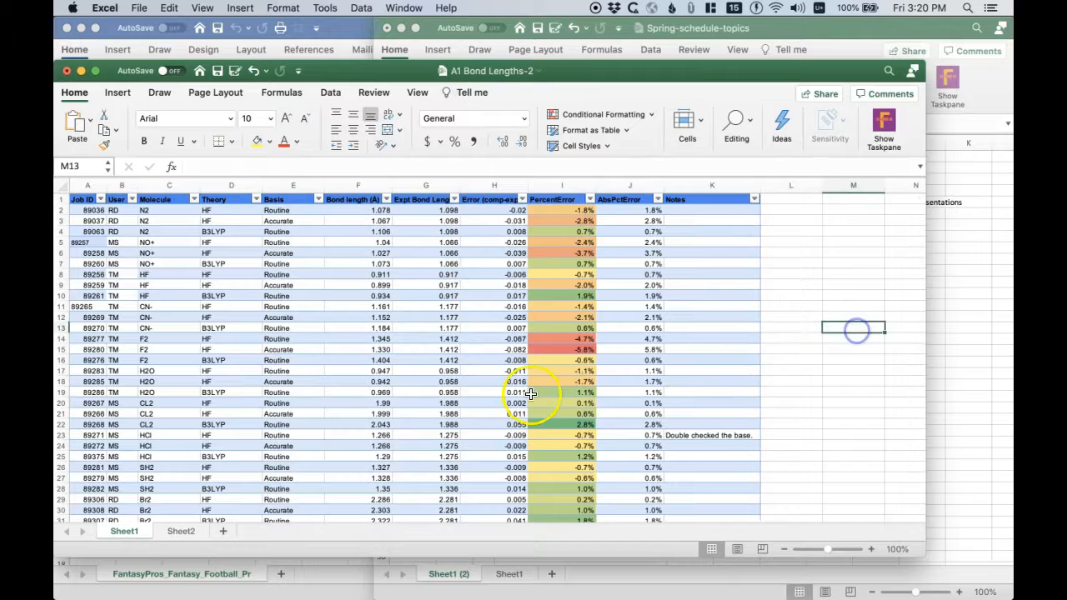
pyautogui.scroll(-10, 852, 328)
pyautogui.scroll(10, 530, 393)
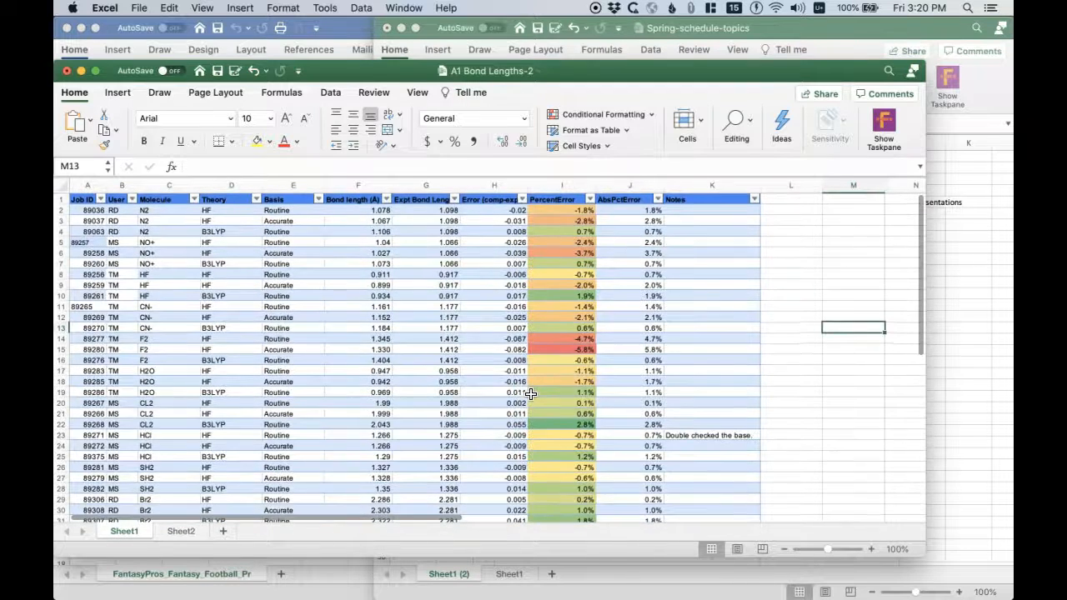
# - Create a PivotTable from the Data table on a new worksheet
pyautogui.click(277, 317)
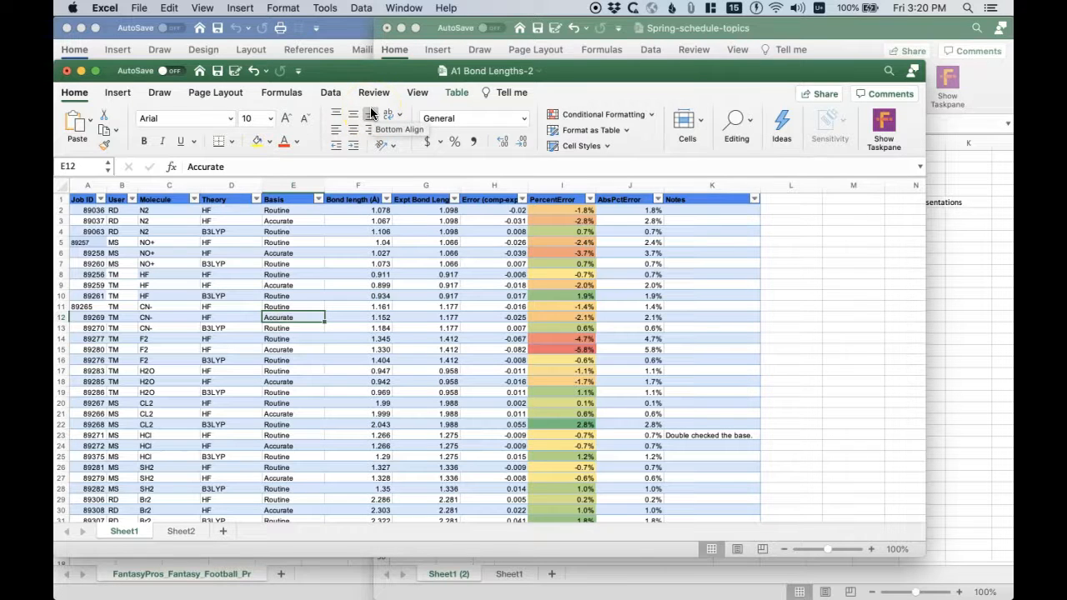
pyautogui.click(120, 95)
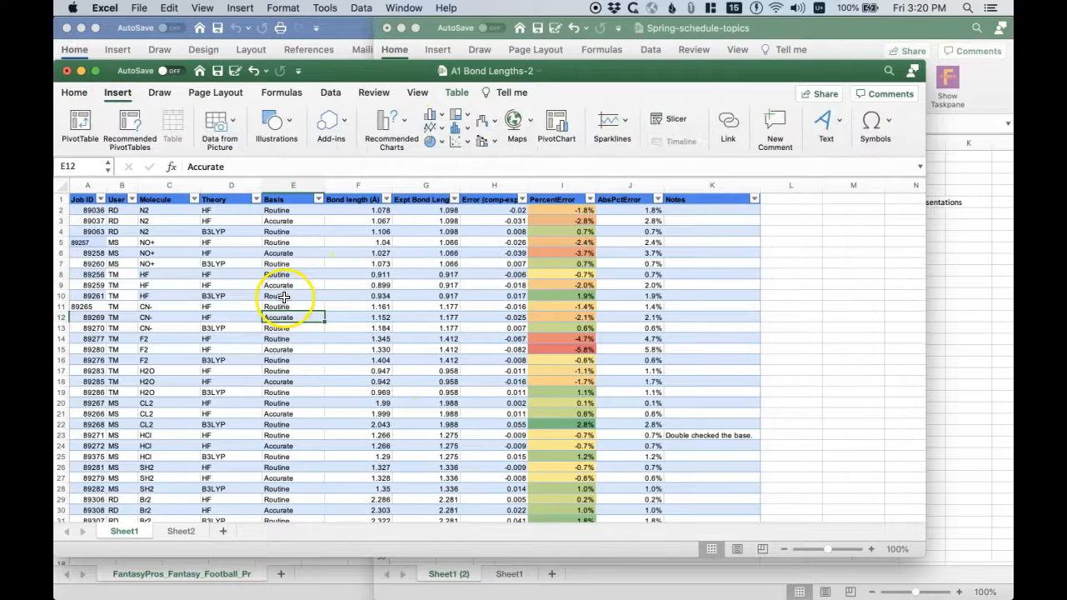
pyautogui.click(75, 125)
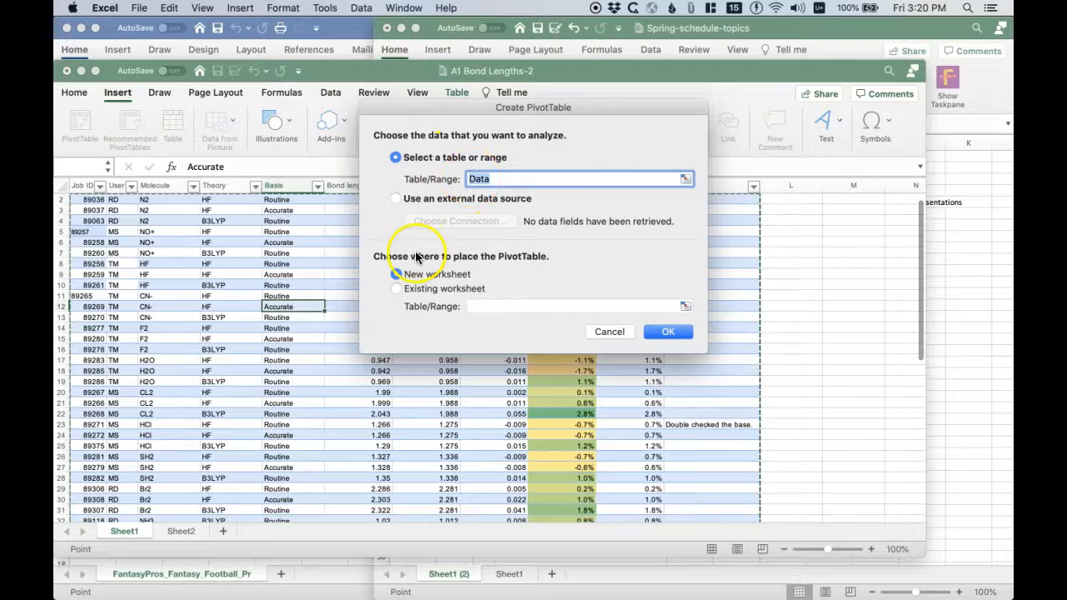
pyautogui.click(658, 332)
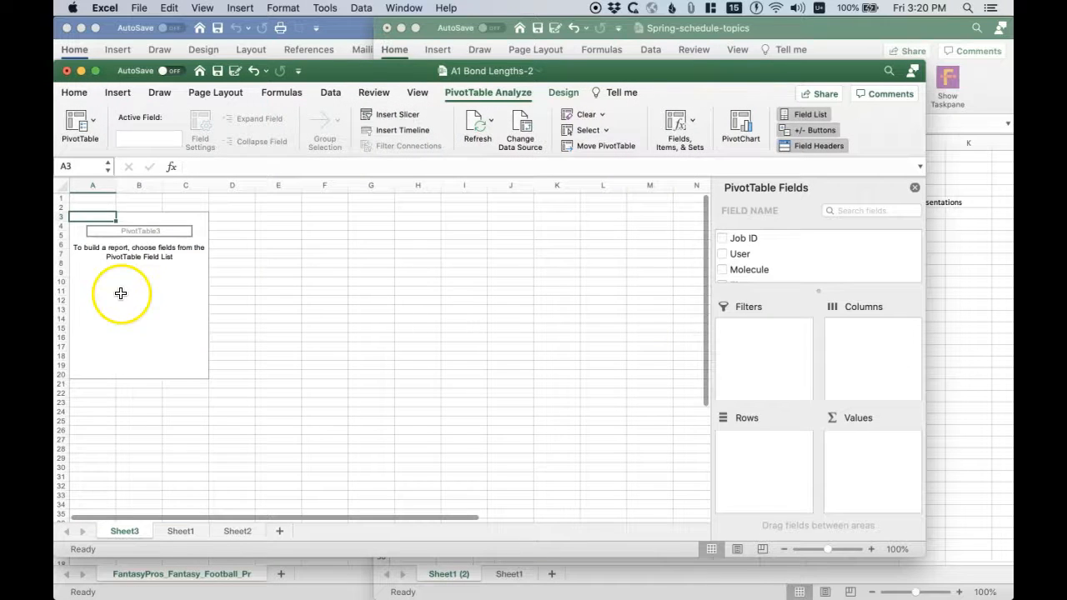
pyautogui.click(135, 238)
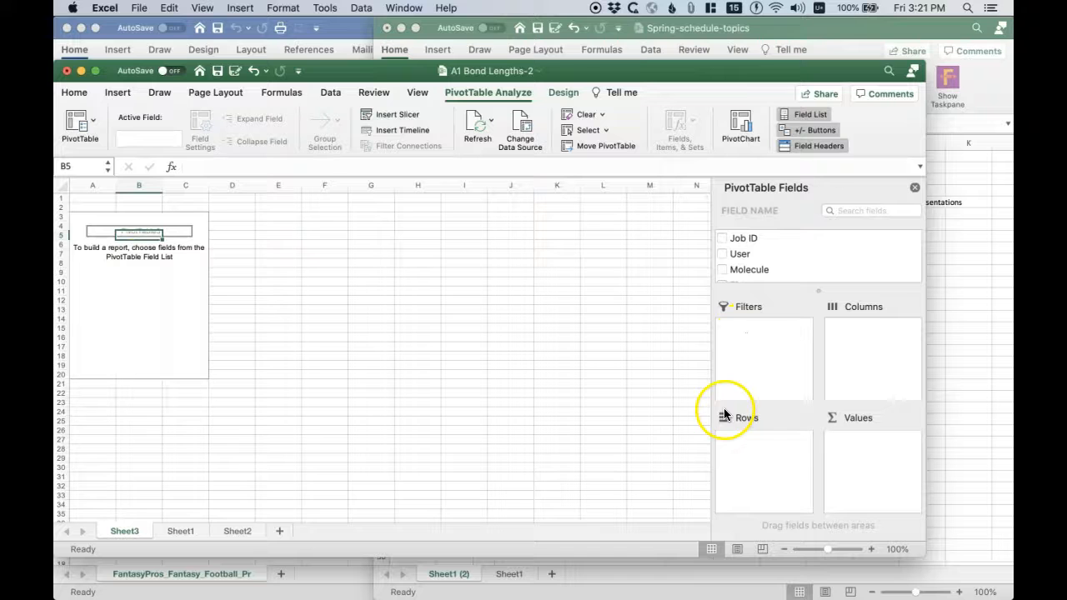
# - Review the column headings and Theory entries of the source data on Sheet1
pyautogui.click(178, 538)
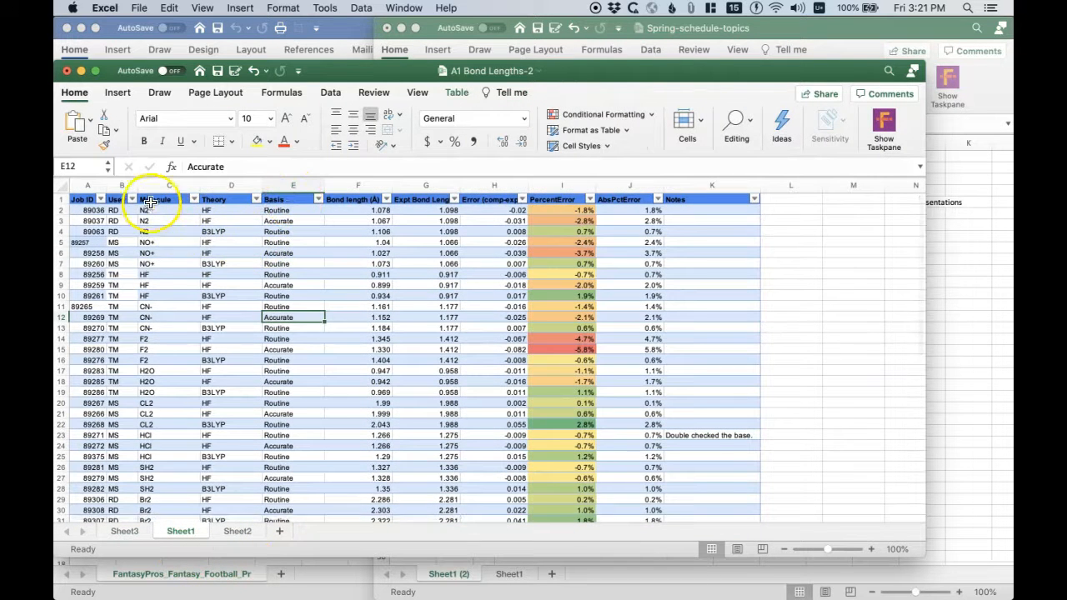
pyautogui.click(215, 211)
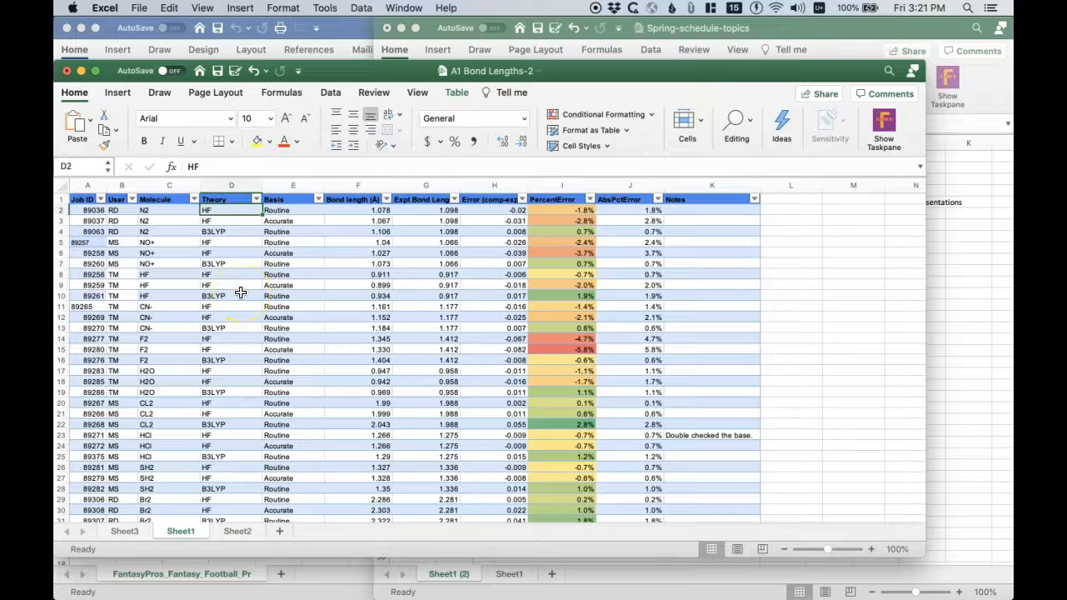
pyautogui.click(135, 533)
pyautogui.click(174, 531)
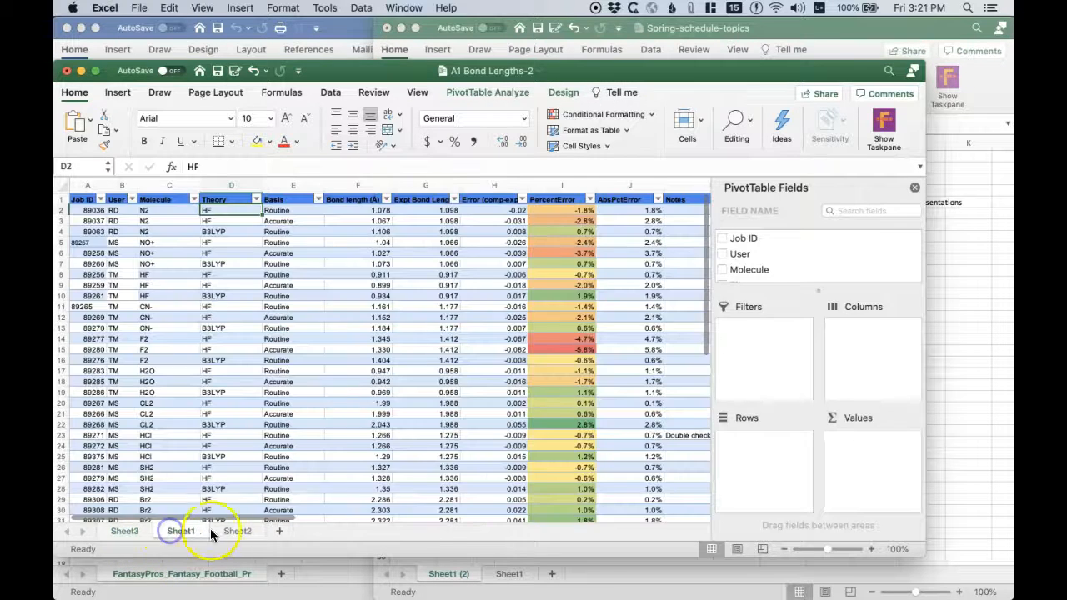
# - Examine the small summary table on Sheet2, comparing its theory row labels with its error columns
pyautogui.click(230, 531)
pyautogui.click(104, 199)
pyautogui.press('Right')
pyautogui.press('Down')
pyautogui.press('Up')
pyautogui.press('Right')
pyautogui.press('Left')
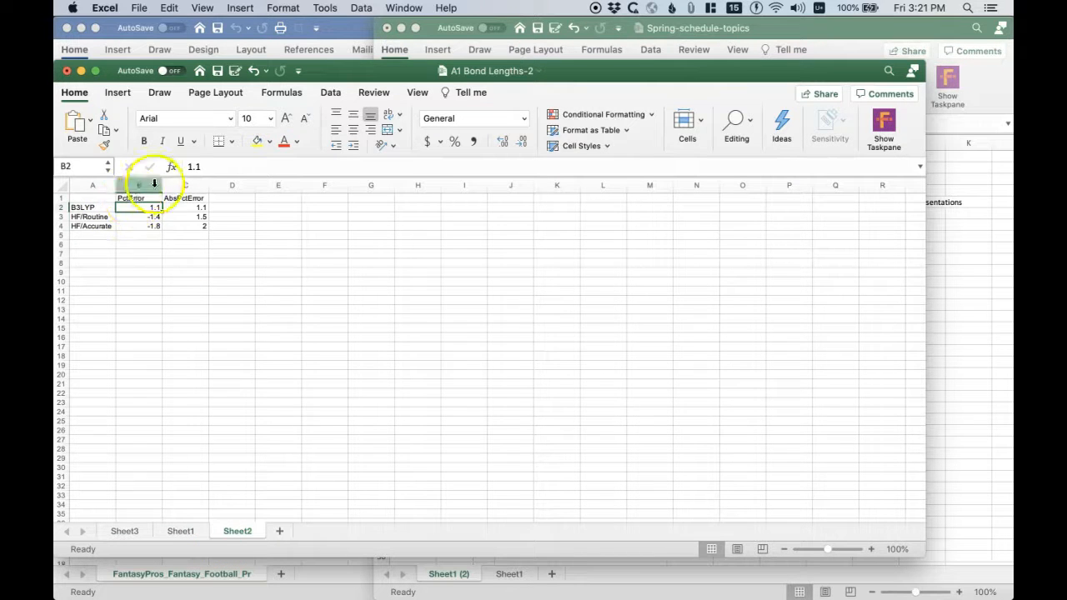
pyautogui.click(90, 207)
pyautogui.click(131, 207)
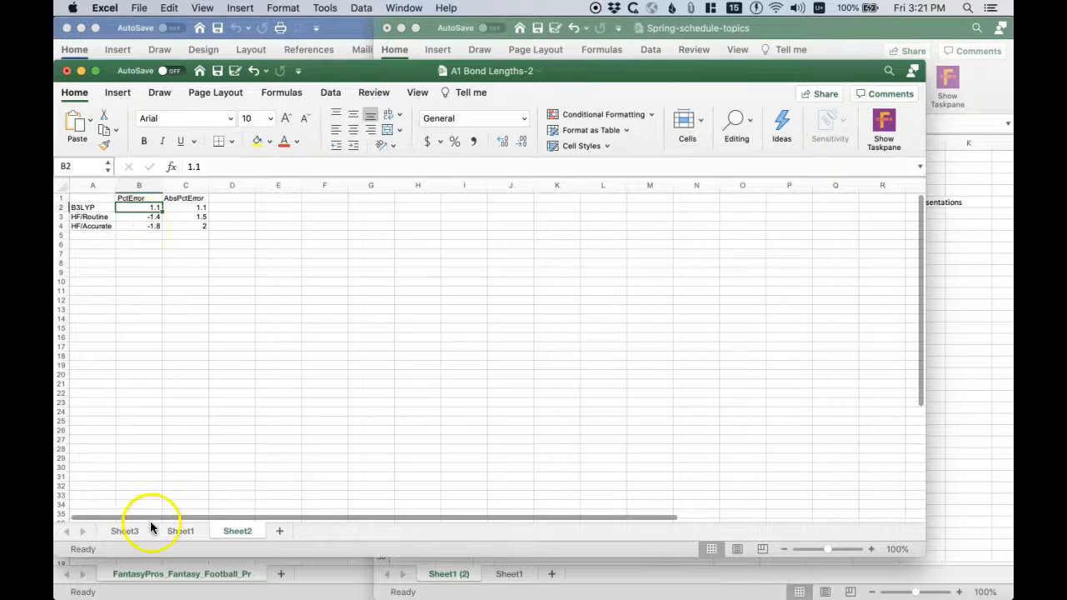
pyautogui.click(85, 208)
pyautogui.press('Right')
pyautogui.press('Right')
pyautogui.press('Up')
pyautogui.press('Left')
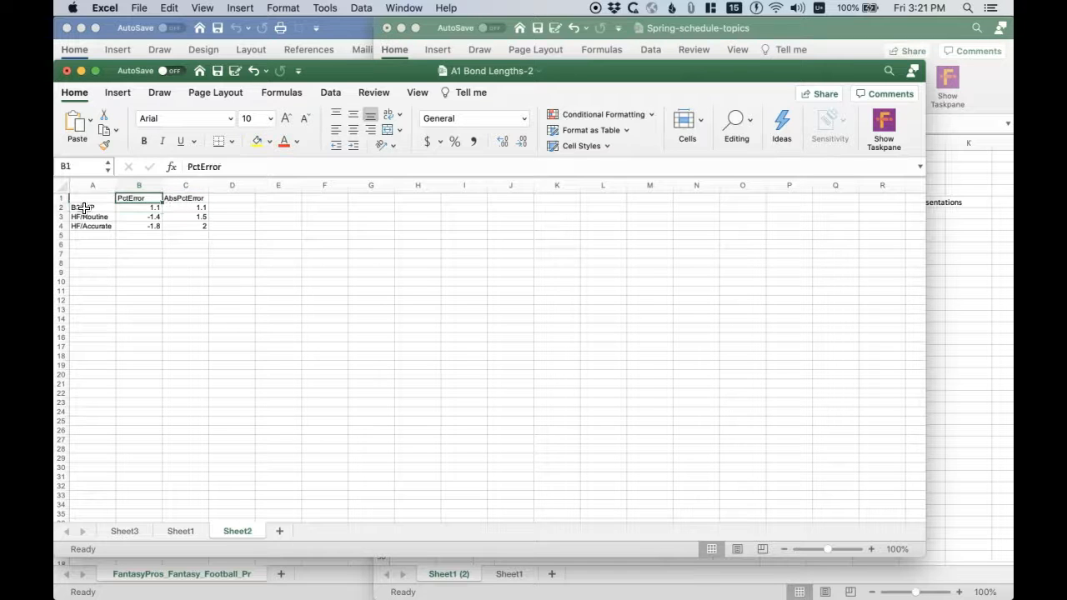
pyautogui.press('Right')
pyautogui.press('Up')
pyautogui.press('Left')
pyautogui.press('Down')
pyautogui.press('Right')
pyautogui.press('Left')
pyautogui.press('Left')
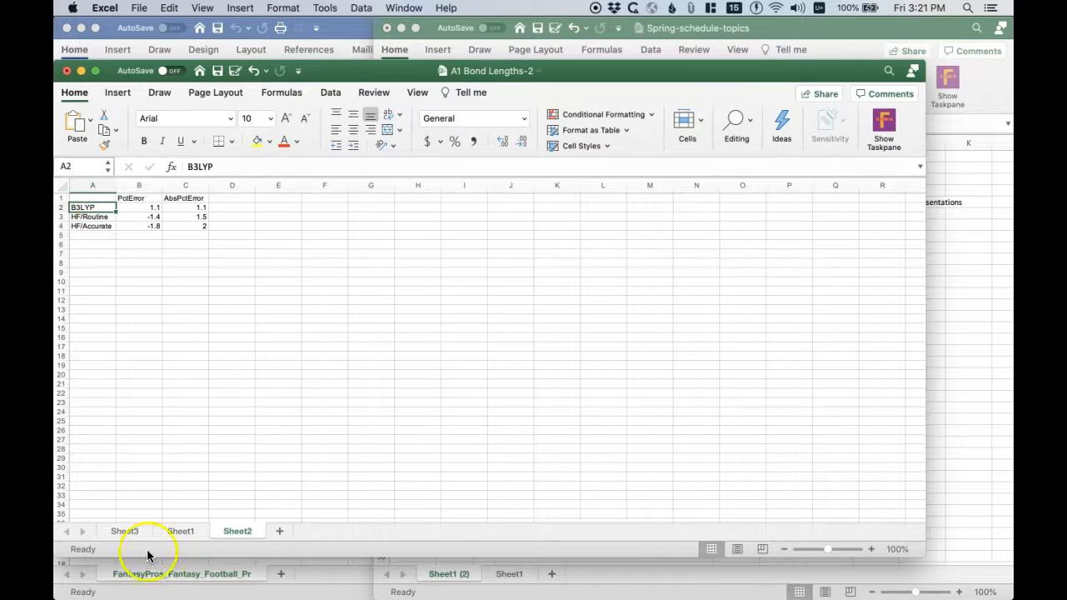
# - Make the B3LYP row label in cell A2 of the summary table bold
pyautogui.click(92, 206)
pyautogui.write('s')
pyautogui.press('super+z')
pyautogui.press('Return')
pyautogui.press('Up')
pyautogui.write('http://computationalscience.org/xsede-empower')
pyautogui.press('super+z')
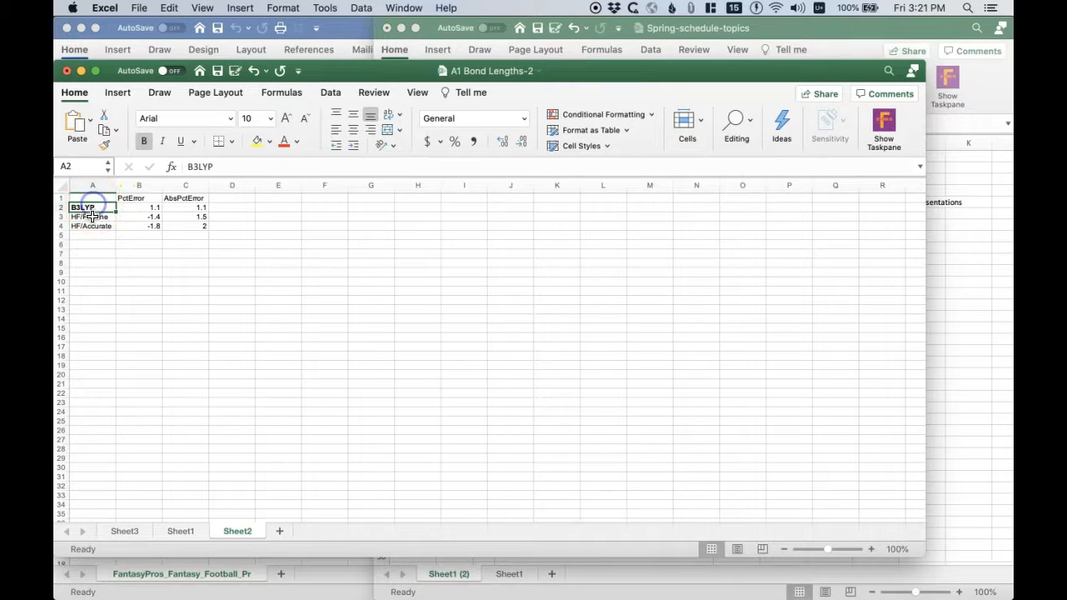
# - Enter the note "Rows = Theory, Basis" in cell A6 below the summary table
pyautogui.click(92, 245)
pyautogui.write('Rows = Theory, Basis')
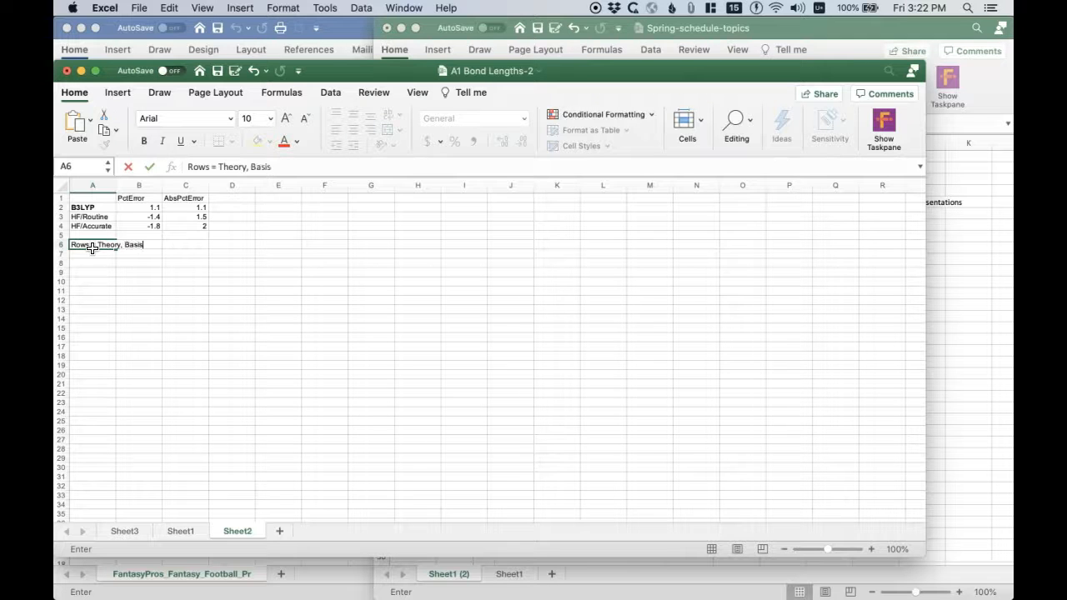
pyautogui.press('Return')
pyautogui.press('Up')
# - Examine the PctError and AbsPctError headings and the values beneath them to identify the PivotTable's value fields
pyautogui.click(143, 197)
pyautogui.press('Right')
pyautogui.press('Left')
pyautogui.press('Right')
pyautogui.press('Left')
pyautogui.press('Right')
pyautogui.press('Left')
pyautogui.press('Right')
pyautogui.press('Left')
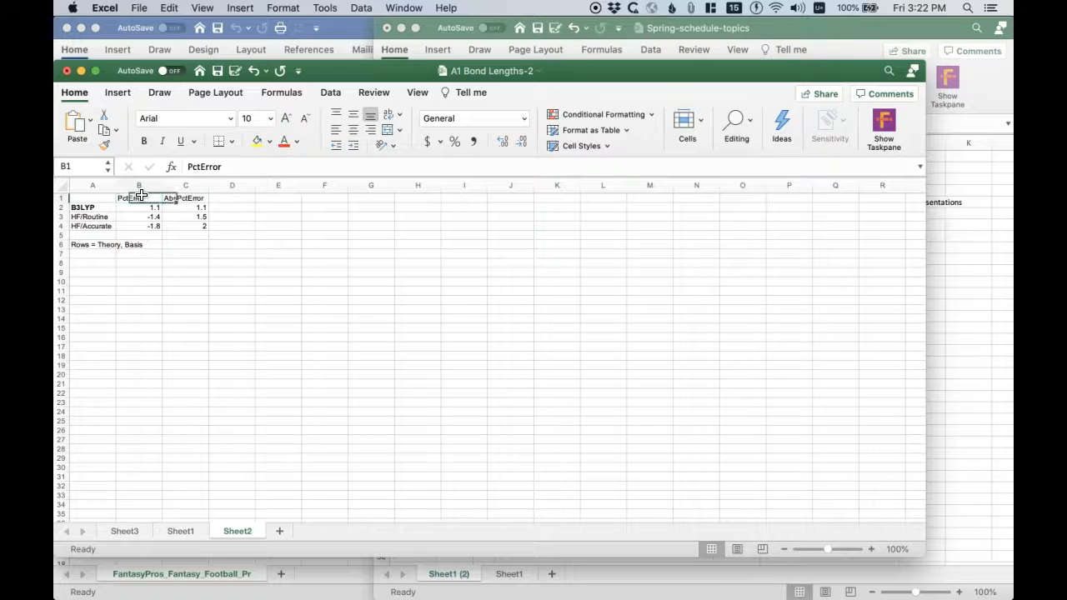
pyautogui.press('Up')
pyautogui.press('Right')
pyautogui.press('Down')
pyautogui.press('Left')
pyautogui.press('Right')
pyautogui.press('Down')
pyautogui.press('Left')
pyautogui.press('Down')
pyautogui.press('Down')
# - Add the Theory and Basis fields to the Sheet3 PivotTable and place both in Rows, with Theory first
pyautogui.click(127, 533)
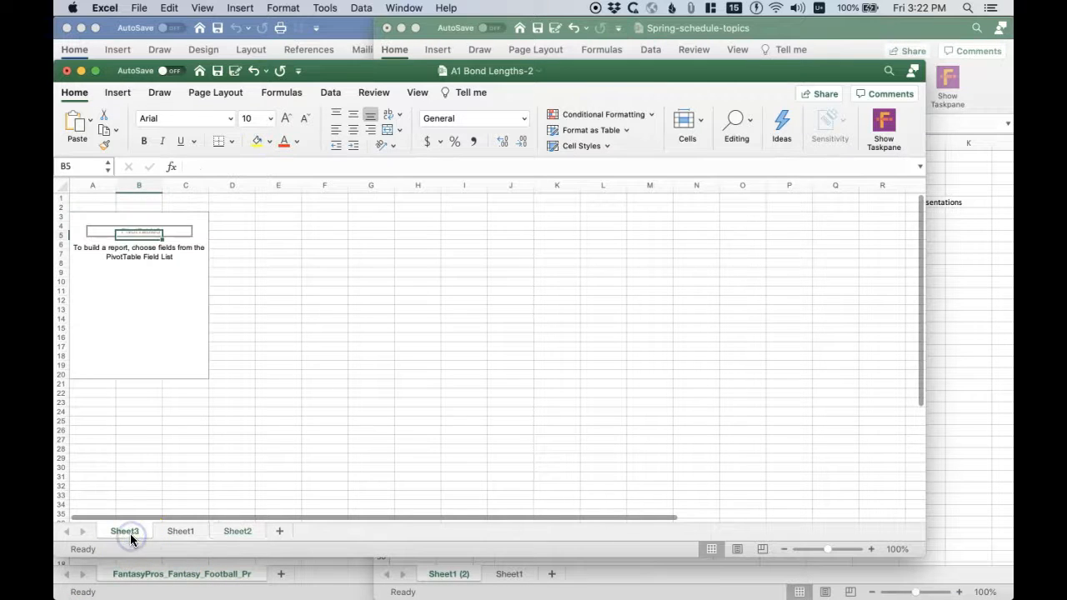
pyautogui.scroll(-3, 758, 254)
pyautogui.click(721, 247)
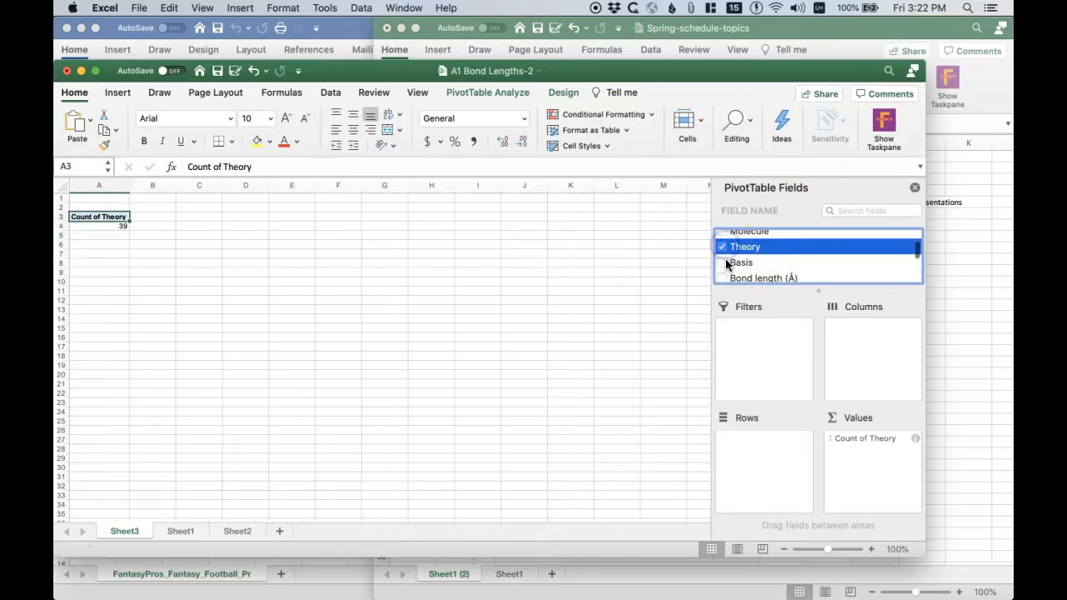
pyautogui.click(721, 262)
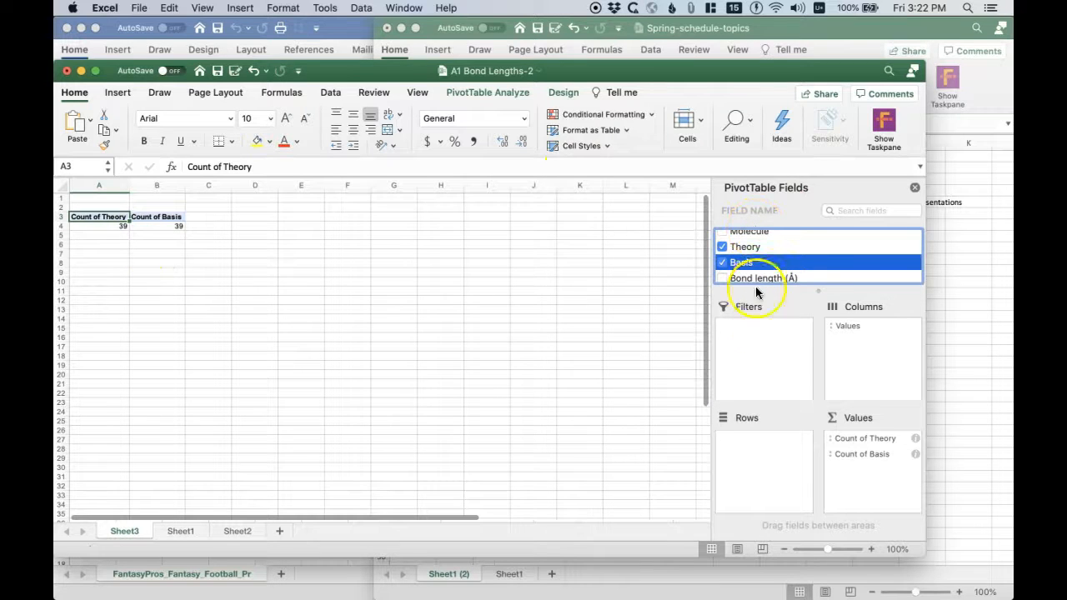
pyautogui.moveTo(855, 437); pyautogui.dragTo(767, 443)
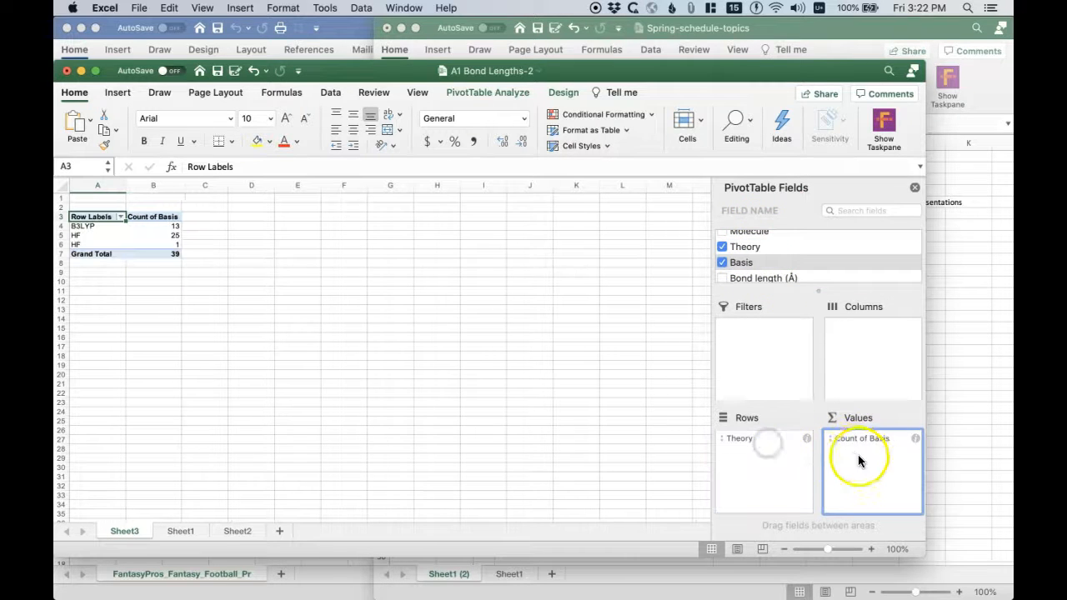
pyautogui.moveTo(869, 439); pyautogui.dragTo(762, 456)
# - Check the Theory and Basis row labels in the PivotTable and refresh its data
pyautogui.click(97, 235)
pyautogui.press('Down')
pyautogui.press('Down')
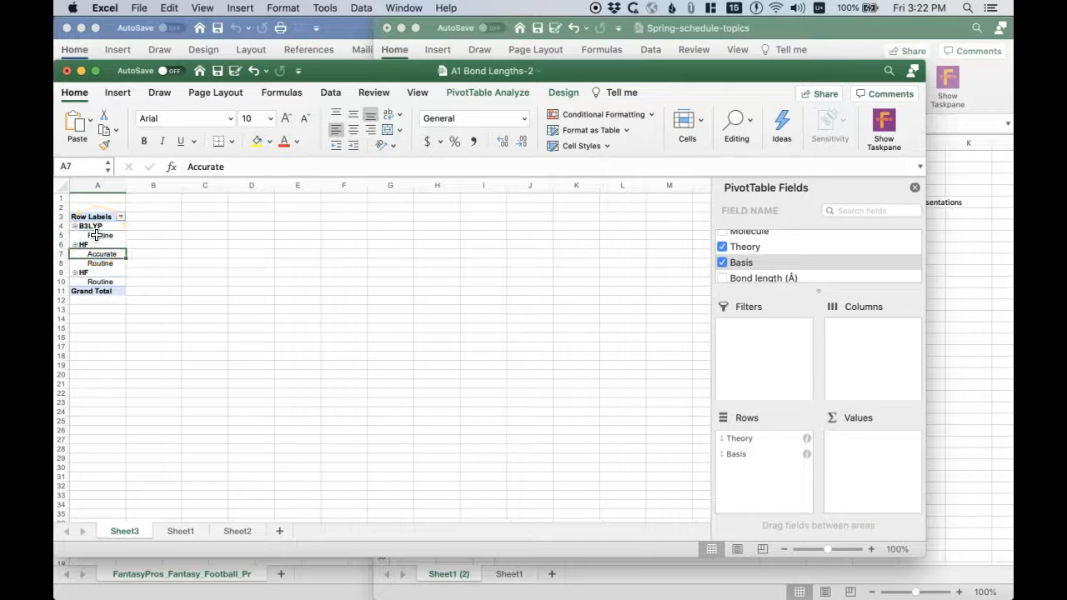
pyautogui.press('Down')
pyautogui.press('Up')
pyautogui.press('Down')
pyautogui.rightClick(104, 251)
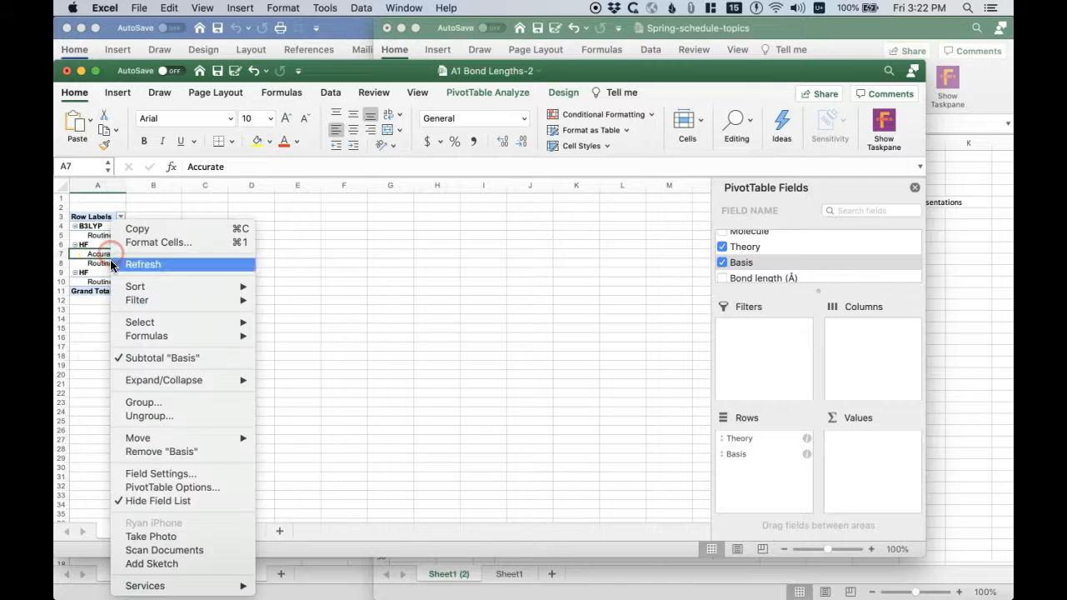
pyautogui.click(135, 265)
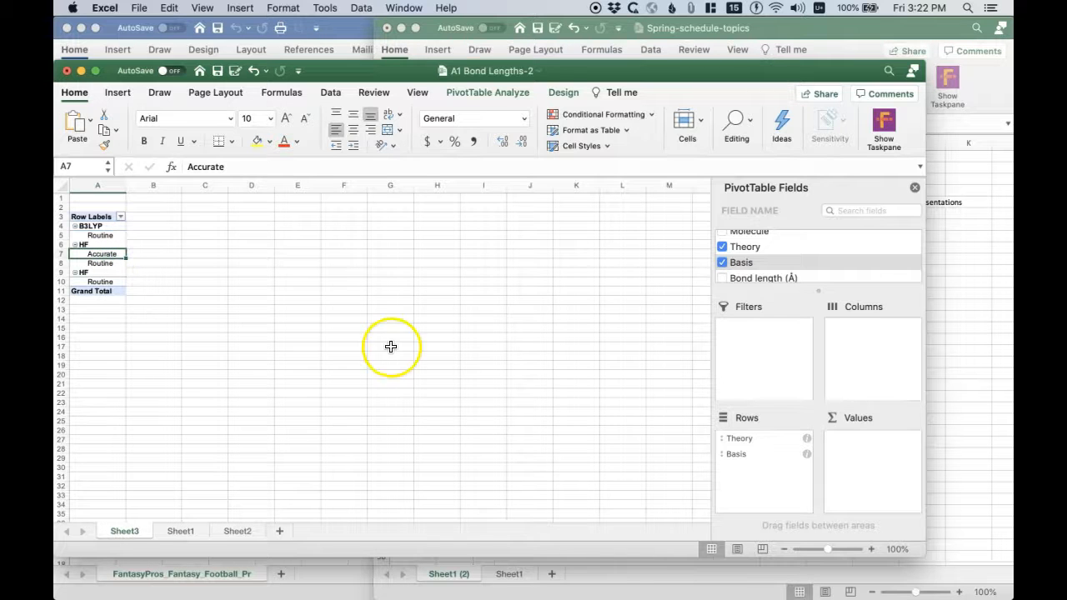
# - Compare the two separate HF row labels in the PivotTable
pyautogui.click(92, 271)
pyautogui.click(158, 272)
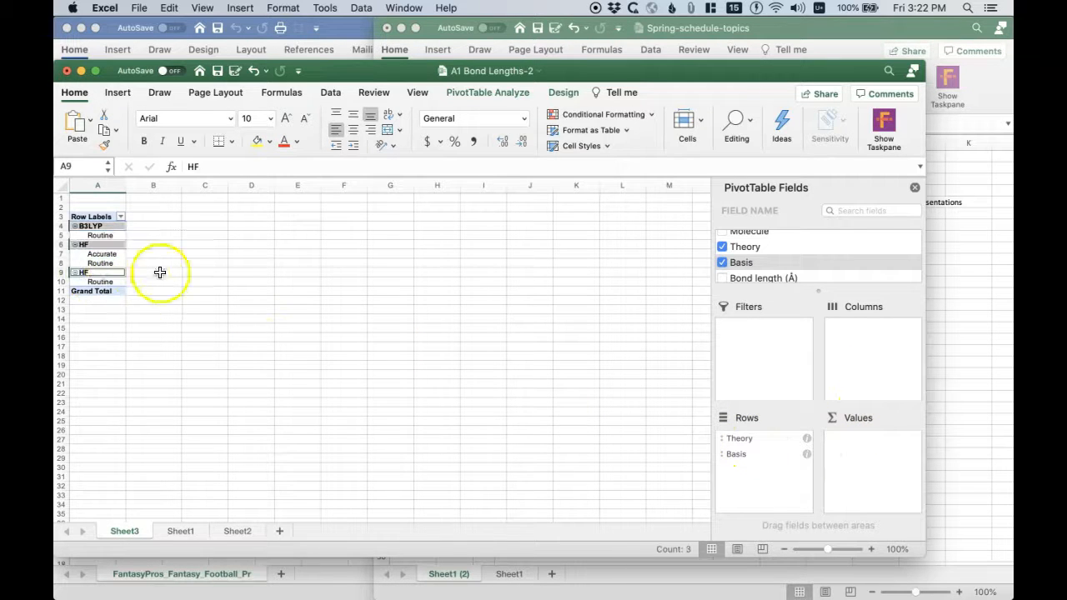
pyautogui.click(91, 245)
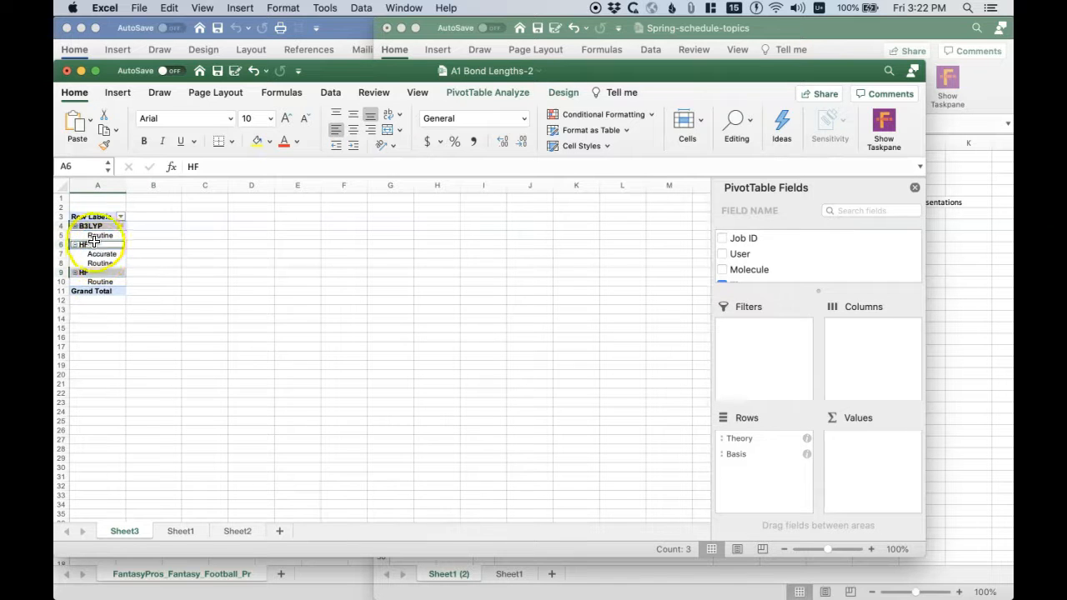
# - Inspect the text of the second HF row label in cell A9 for a trailing space
pyautogui.click(89, 272)
pyautogui.click(210, 168)
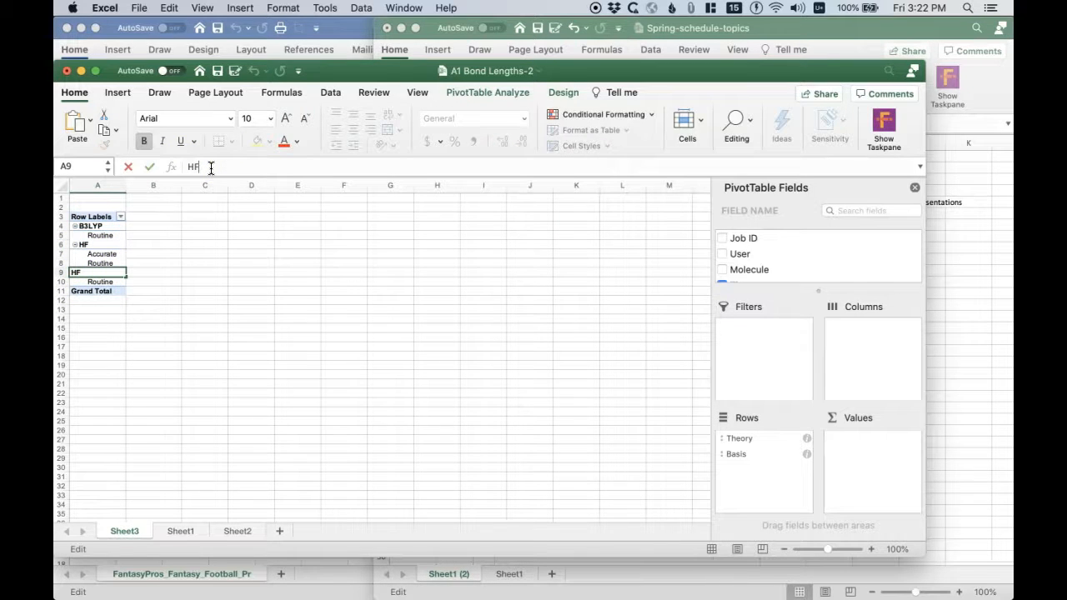
pyautogui.press('Return')
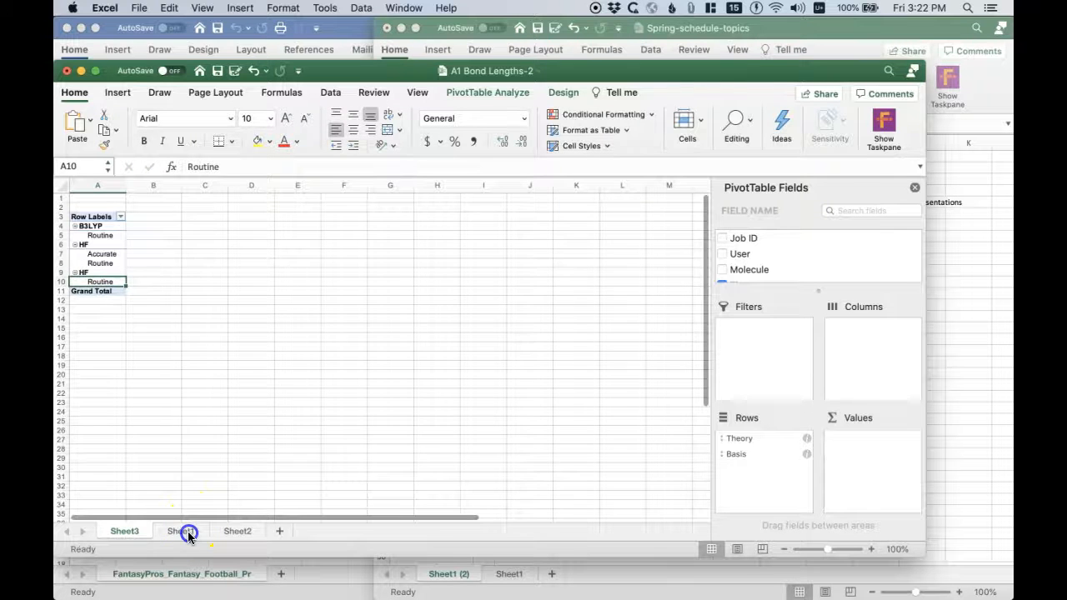
# - Search Sheet1 for "HF " with a trailing space and remove the extra space from the Theory entry in D8
pyautogui.click(185, 532)
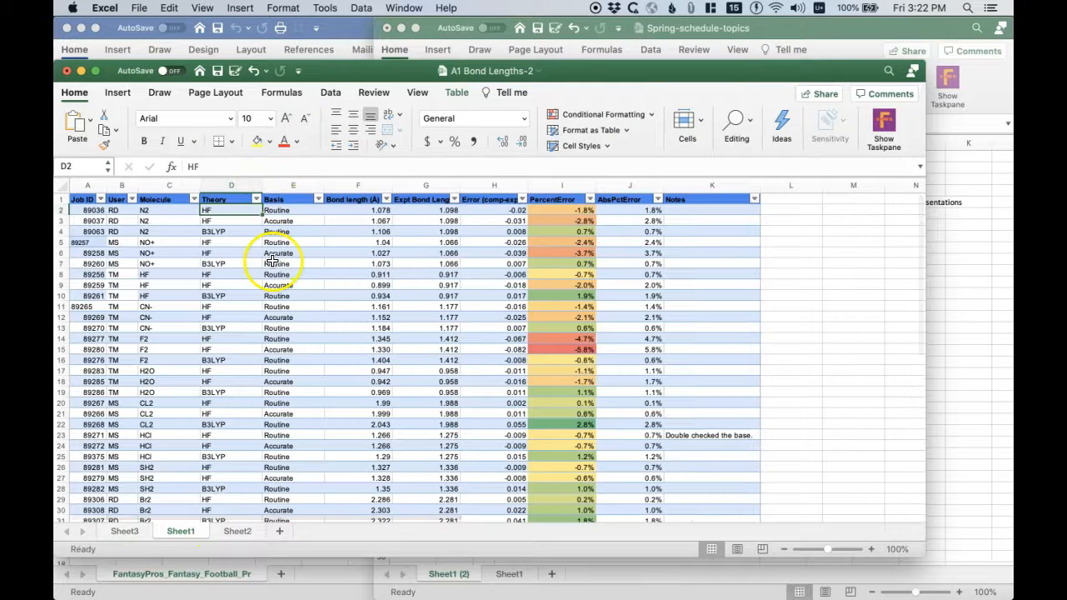
pyautogui.press('super+f')
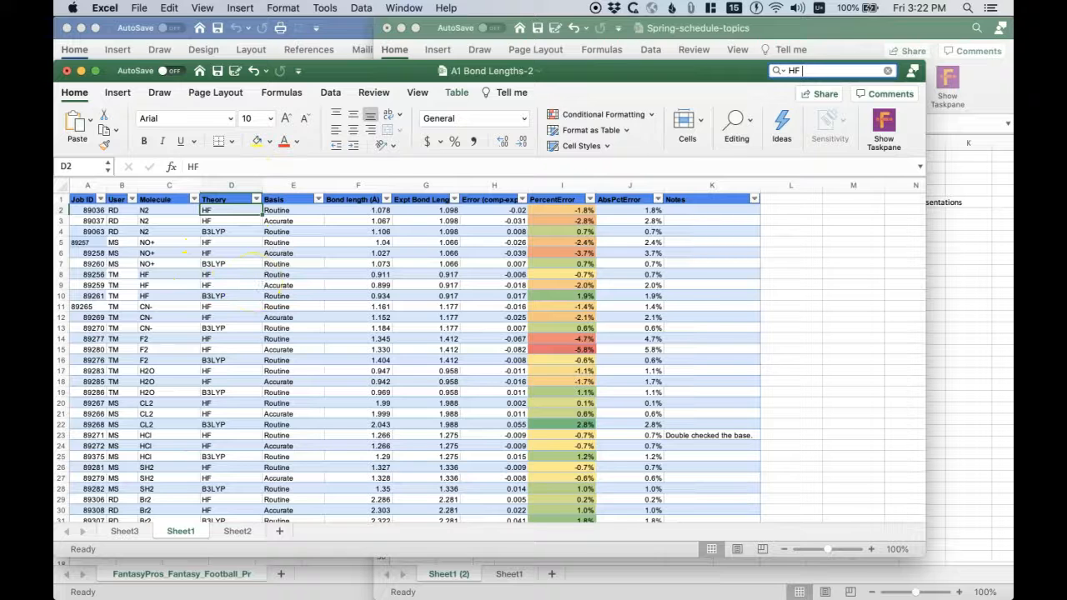
pyautogui.press('Return')
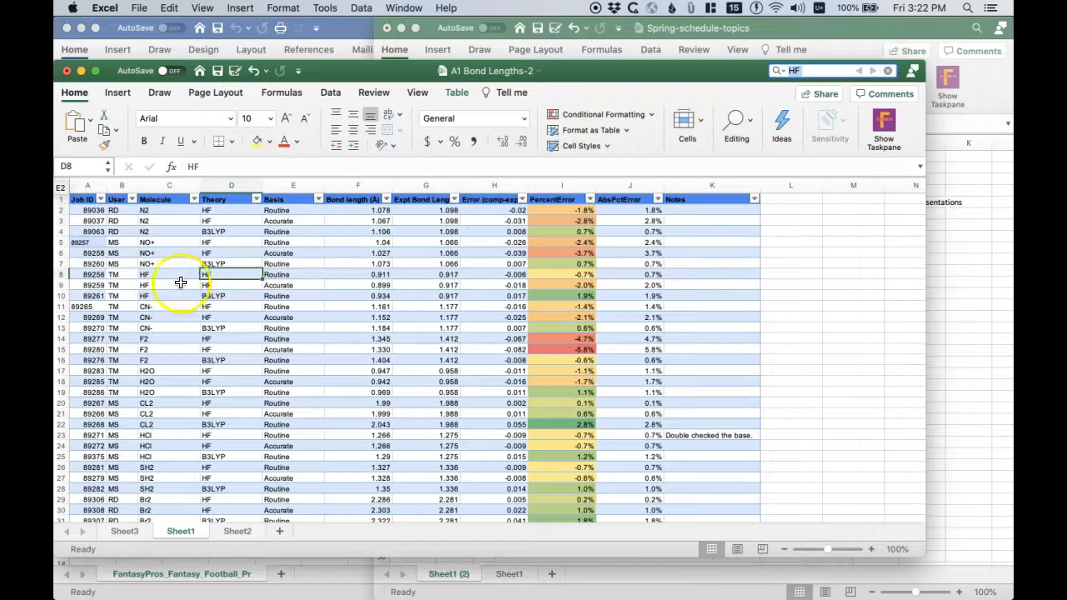
pyautogui.click(214, 164)
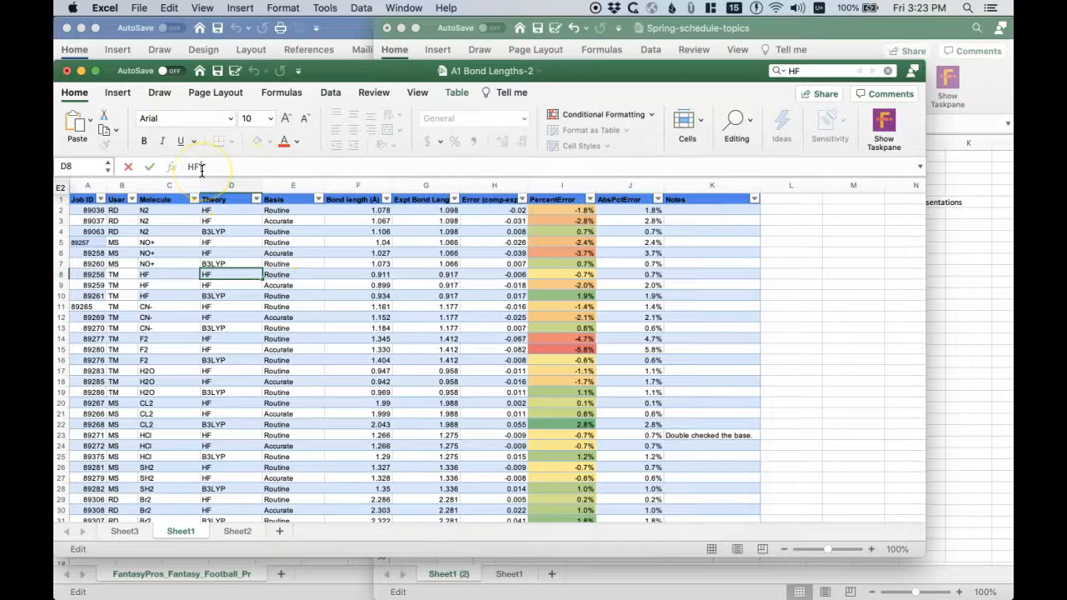
pyautogui.press('Return')
# - Search Sheet1 again for any remaining "HF " entries with a trailing space
pyautogui.click(829, 71)
pyautogui.press('Return')
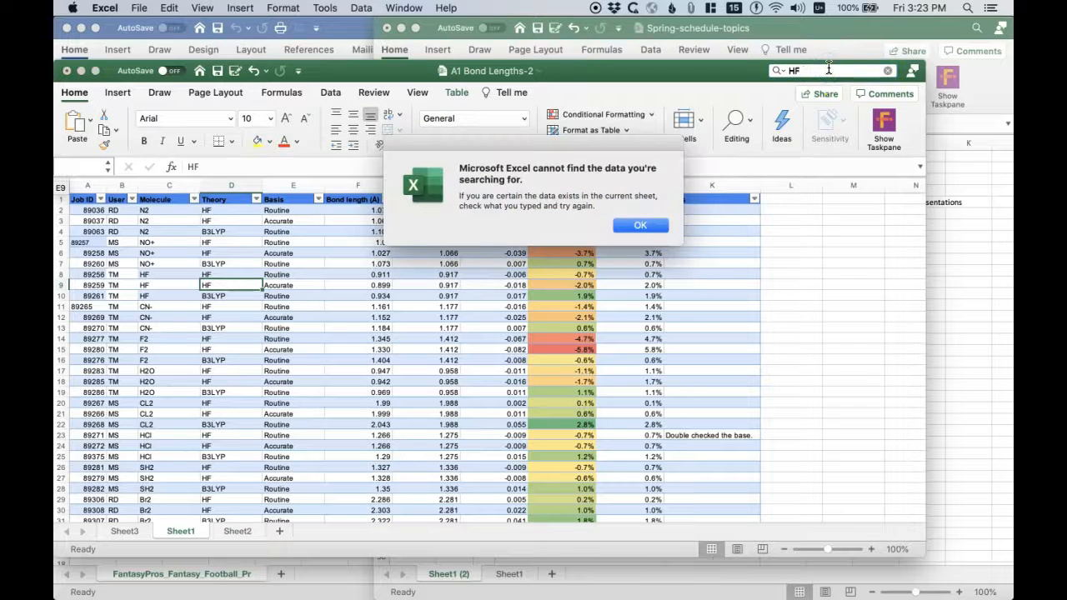
pyautogui.click(646, 225)
pyautogui.click(223, 275)
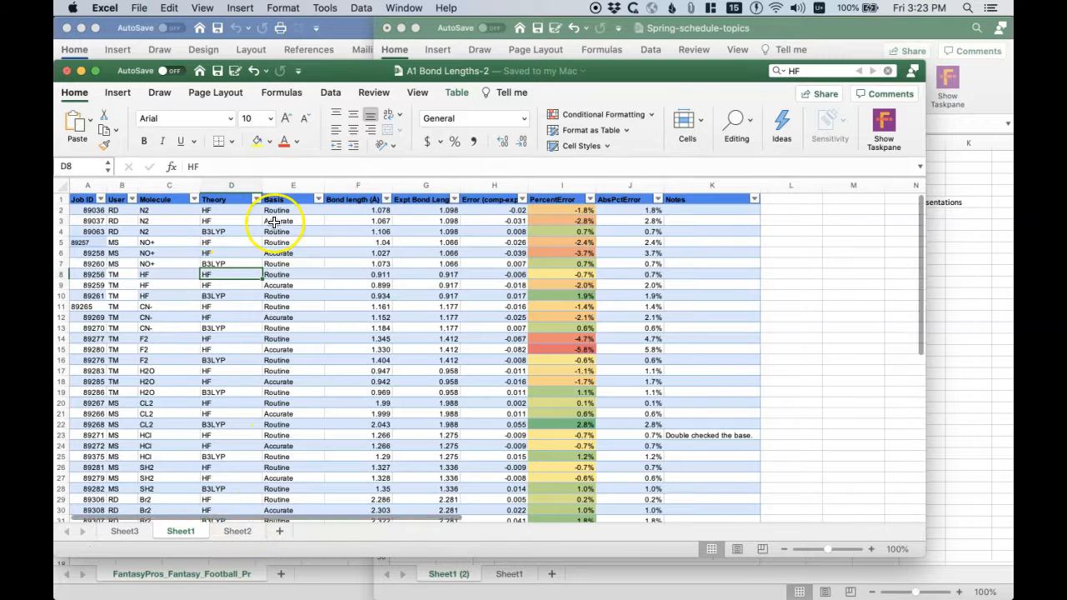
# - Refresh the PivotTable on Sheet3 with the corrected Theory data and check its row labels
pyautogui.click(129, 533)
pyautogui.click(108, 264)
pyautogui.rightClick(108, 263)
pyautogui.click(124, 265)
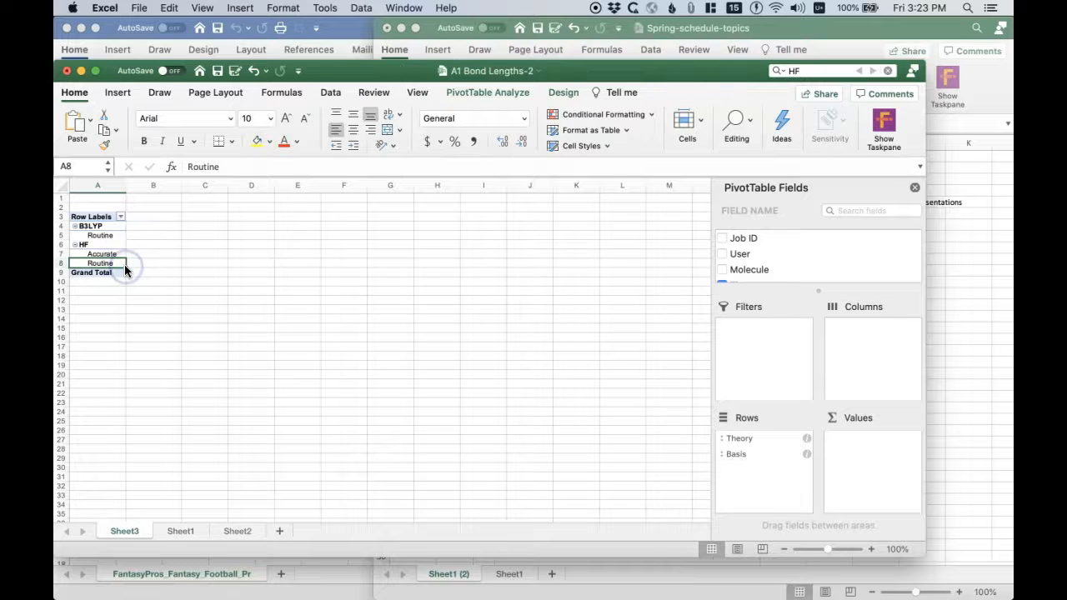
pyautogui.click(91, 226)
pyautogui.click(91, 226)
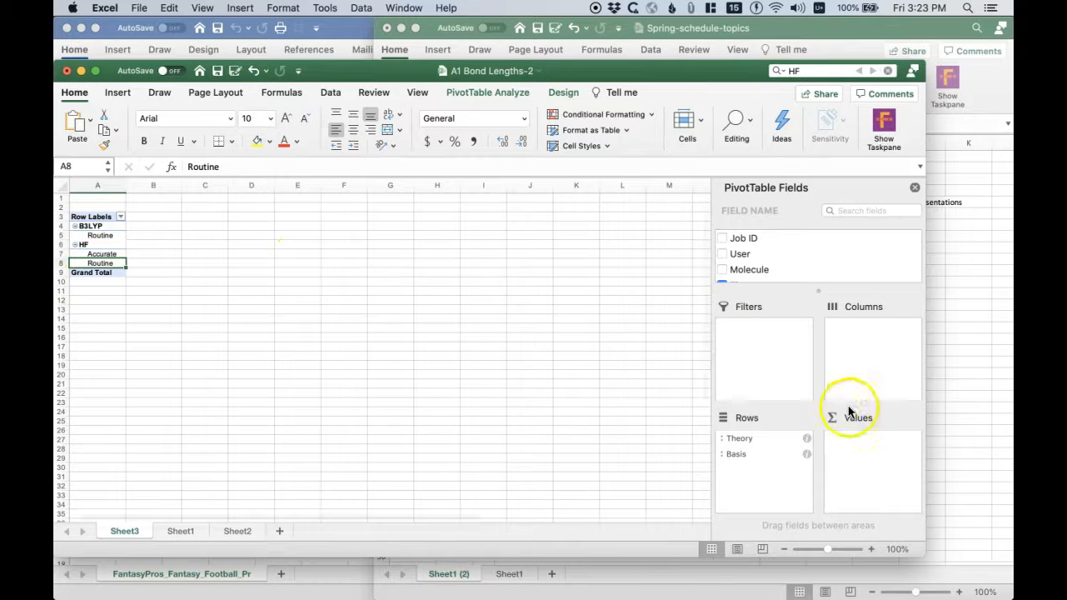
# - Check the required error columns on Sheet2 and add PercentError and AbsPctError to the Sheet3 PivotTable's Values
pyautogui.scroll(-5, 796, 244)
pyautogui.scroll(-1, 797, 244)
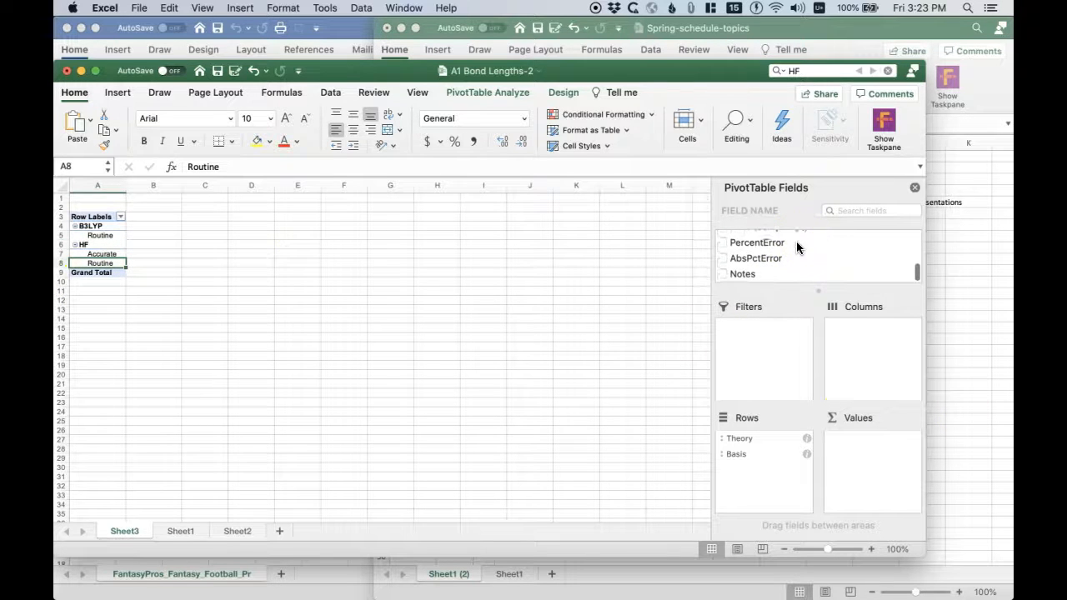
pyautogui.click(236, 531)
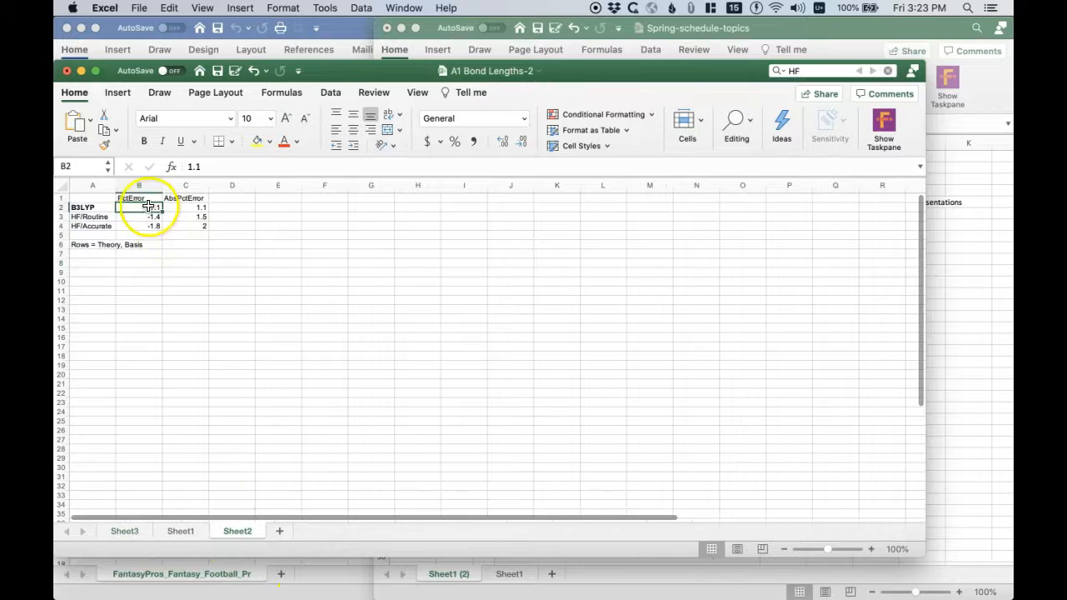
pyautogui.click(129, 529)
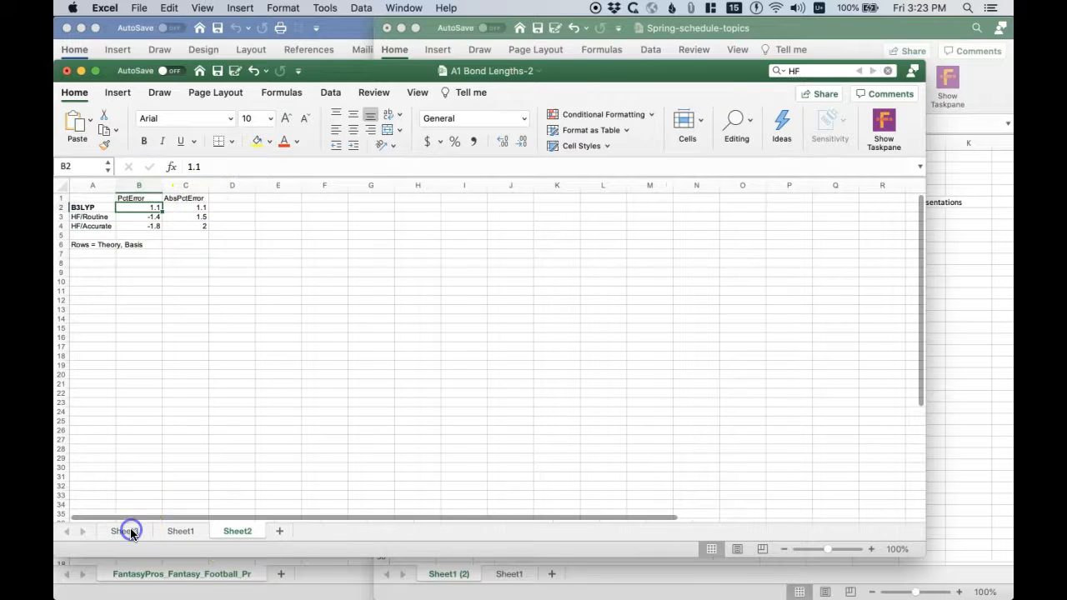
pyautogui.scroll(-5, 813, 251)
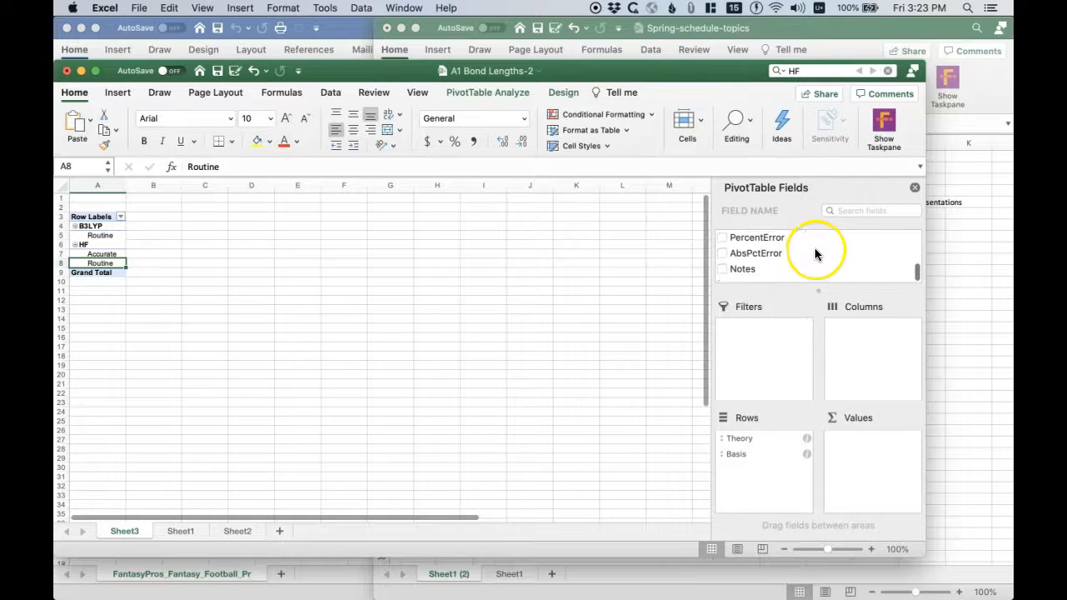
pyautogui.moveTo(741, 242); pyautogui.dragTo(861, 470)
pyautogui.click(748, 263)
pyautogui.moveTo(750, 265); pyautogui.dragTo(867, 479)
# - Summarize both the PercentError and AbsPctError value fields by Average instead of Sum
pyautogui.click(840, 439)
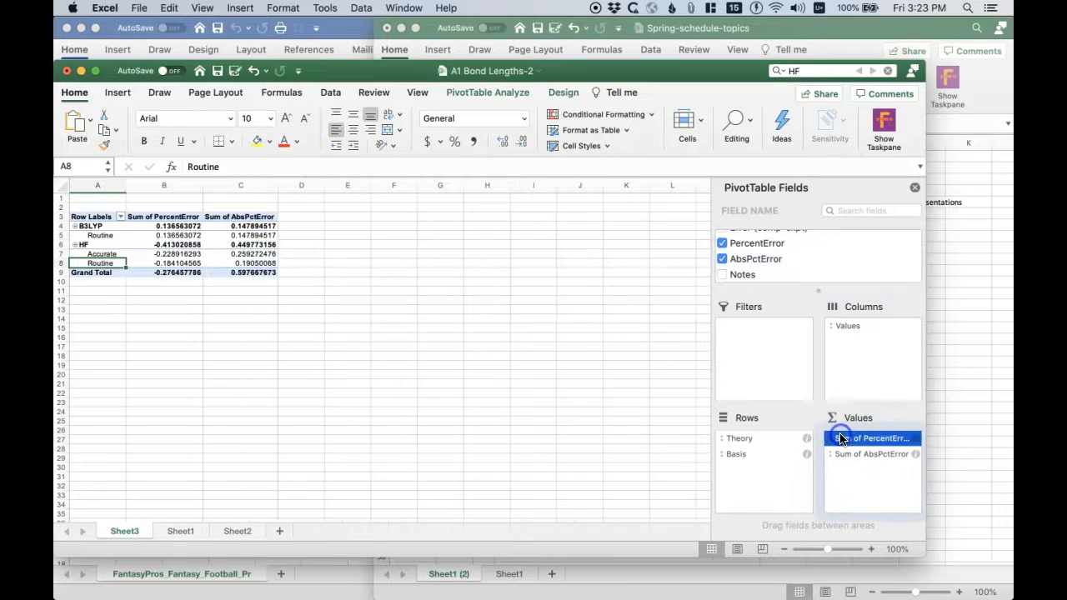
pyautogui.click(914, 439)
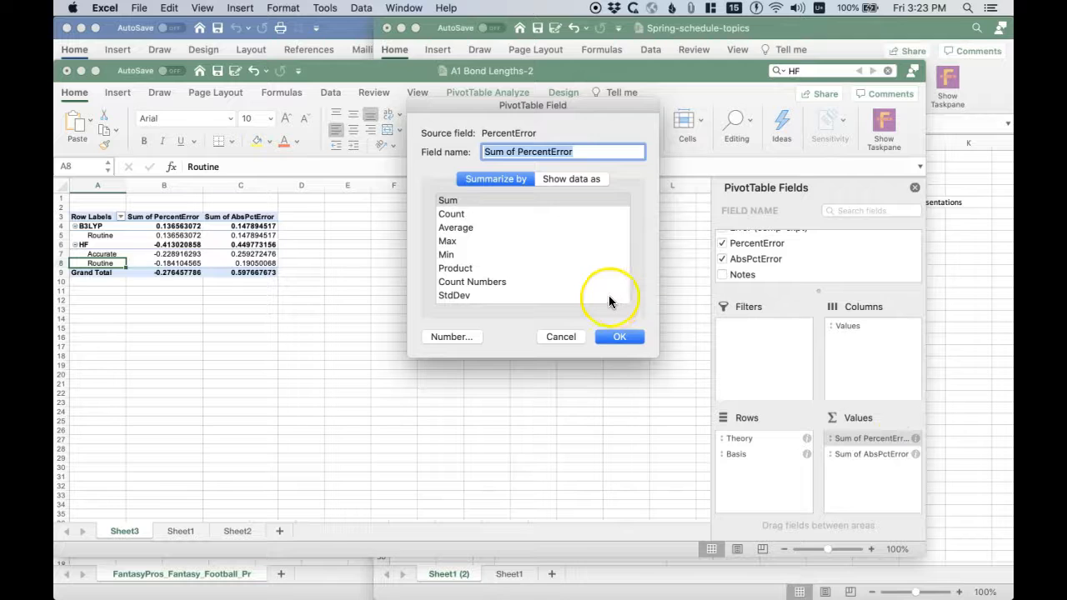
pyautogui.click(466, 229)
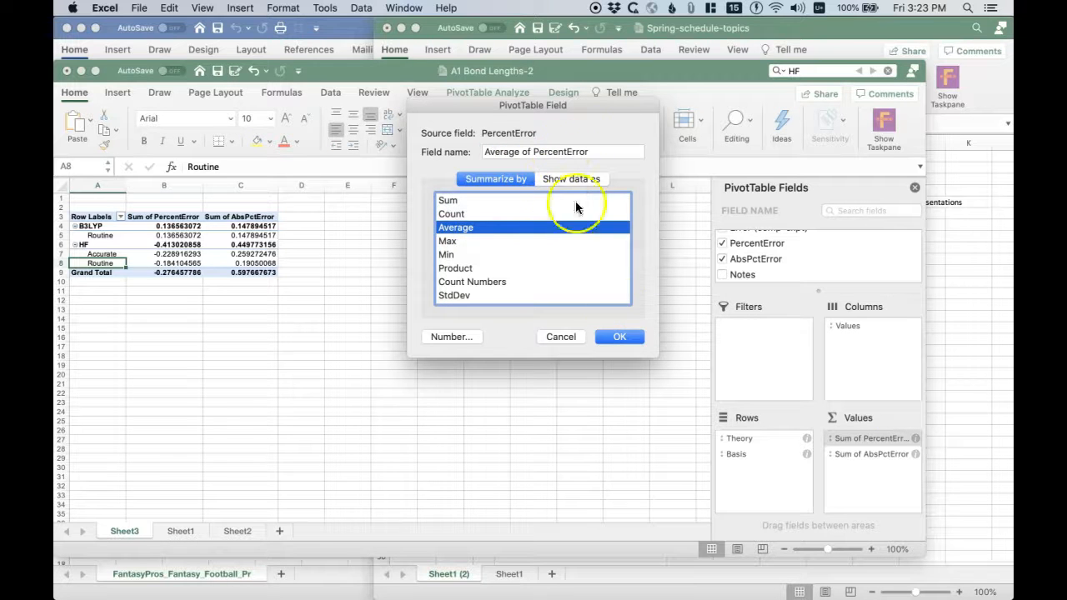
pyautogui.click(621, 340)
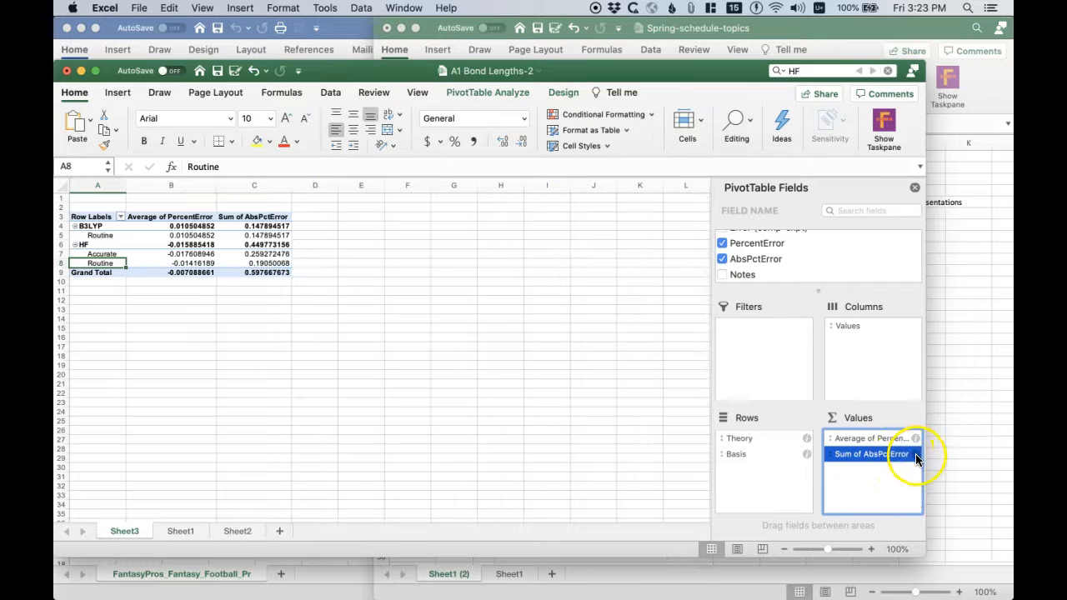
pyautogui.click(915, 454)
pyautogui.click(463, 227)
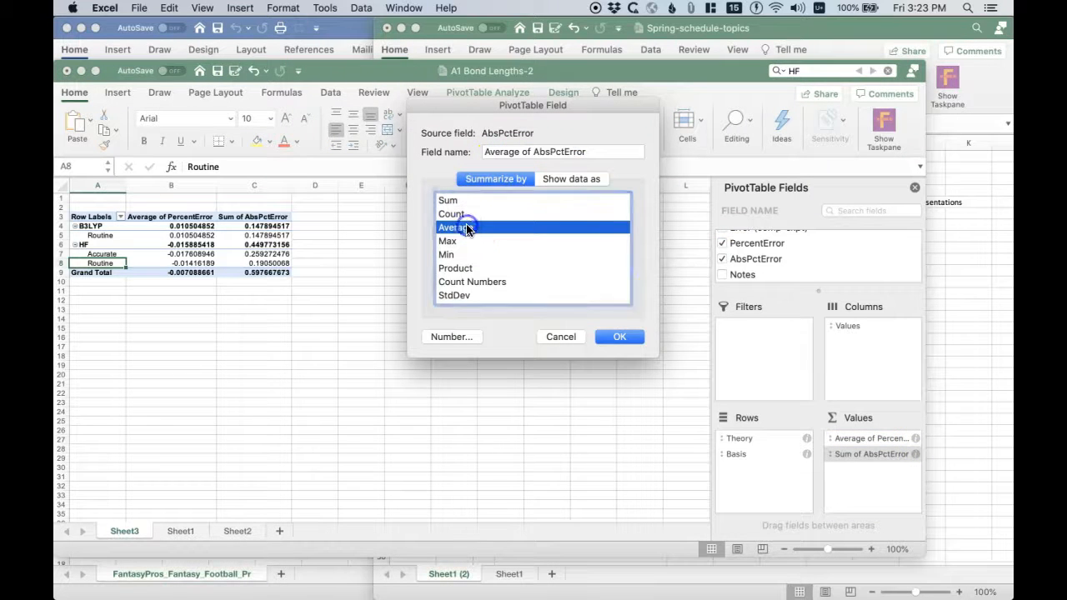
pyautogui.click(621, 336)
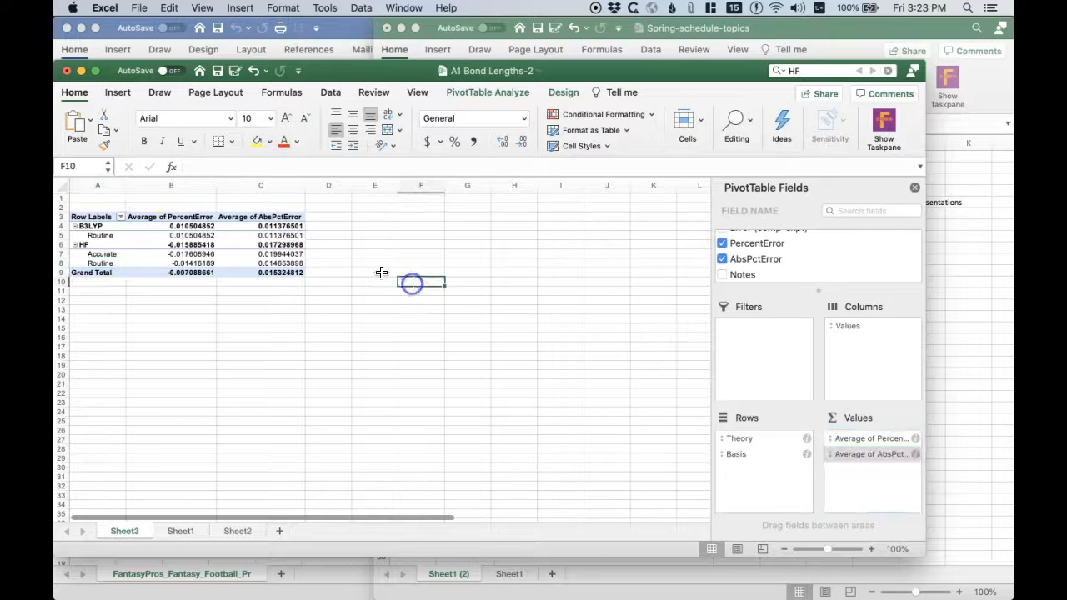
# - Format the PivotTable values in B4:C9 as percentages with one decimal place
pyautogui.moveTo(190, 228); pyautogui.dragTo(229, 273)
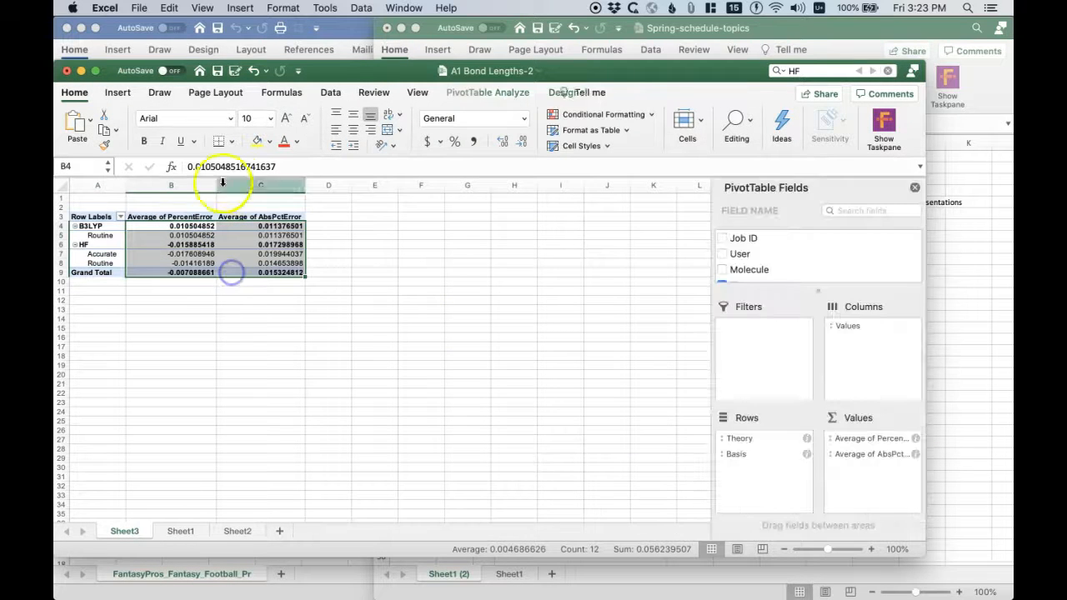
pyautogui.click(455, 141)
pyautogui.click(501, 143)
pyautogui.click(502, 142)
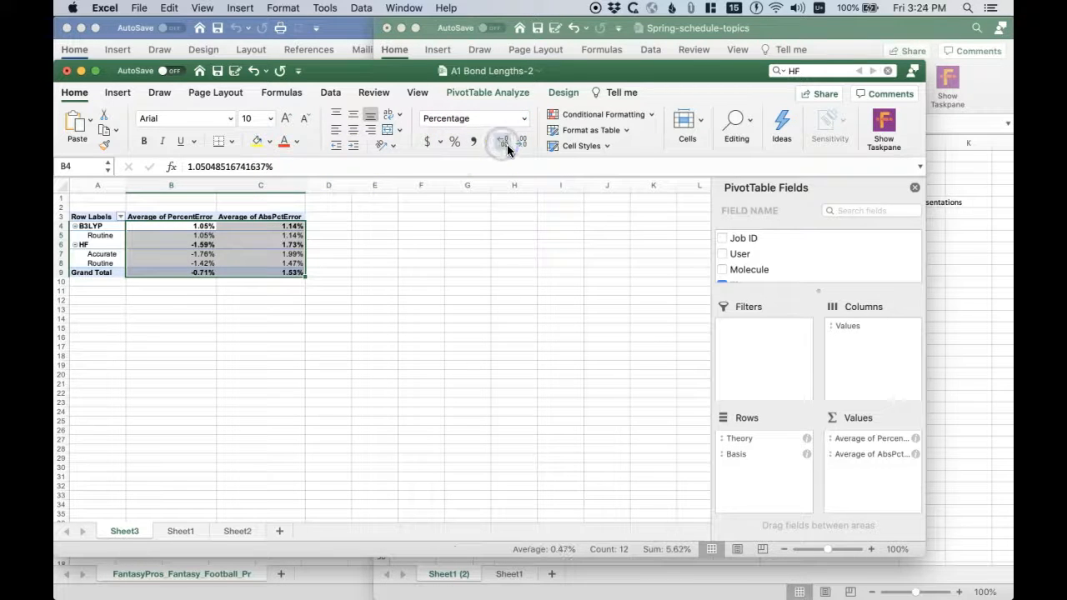
pyautogui.click(523, 143)
# - Review the PivotTable's average errors and compare them with the reference values on Sheet2
pyautogui.click(446, 270)
pyautogui.click(334, 283)
pyautogui.press('Up')
pyautogui.press('Left')
pyautogui.press('Left')
pyautogui.press('Up')
pyautogui.press('Right')
pyautogui.press('Left')
pyautogui.press('Up')
pyautogui.press('Right')
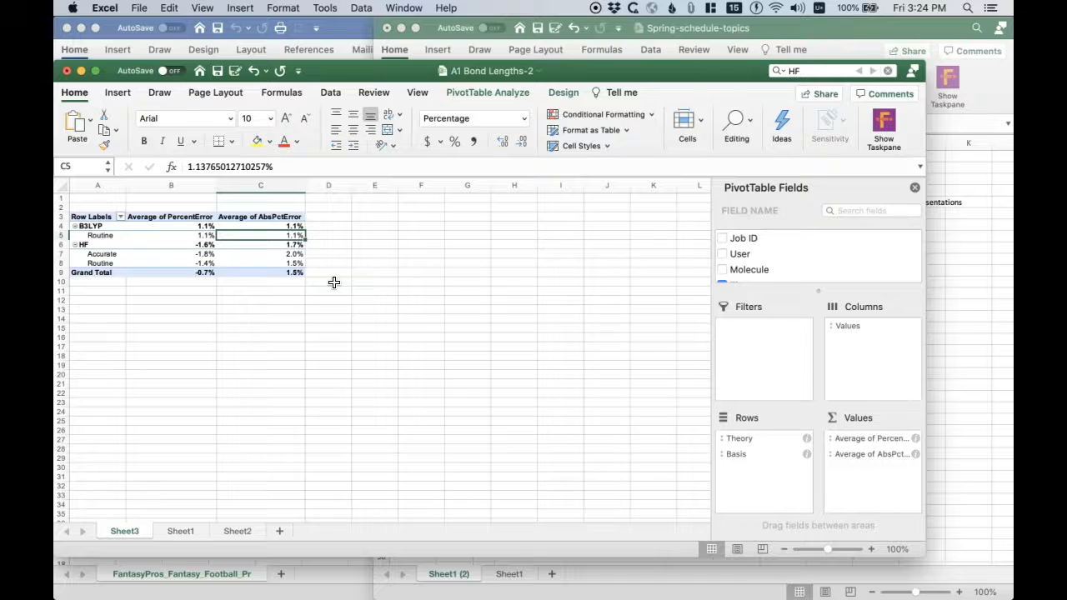
pyautogui.click(238, 532)
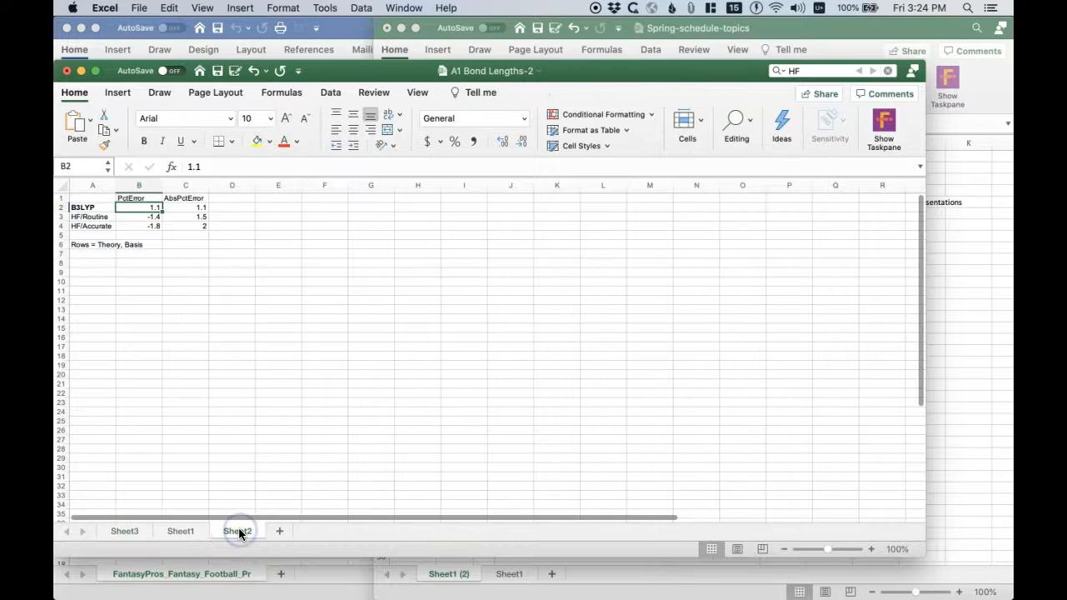
pyautogui.click(154, 208)
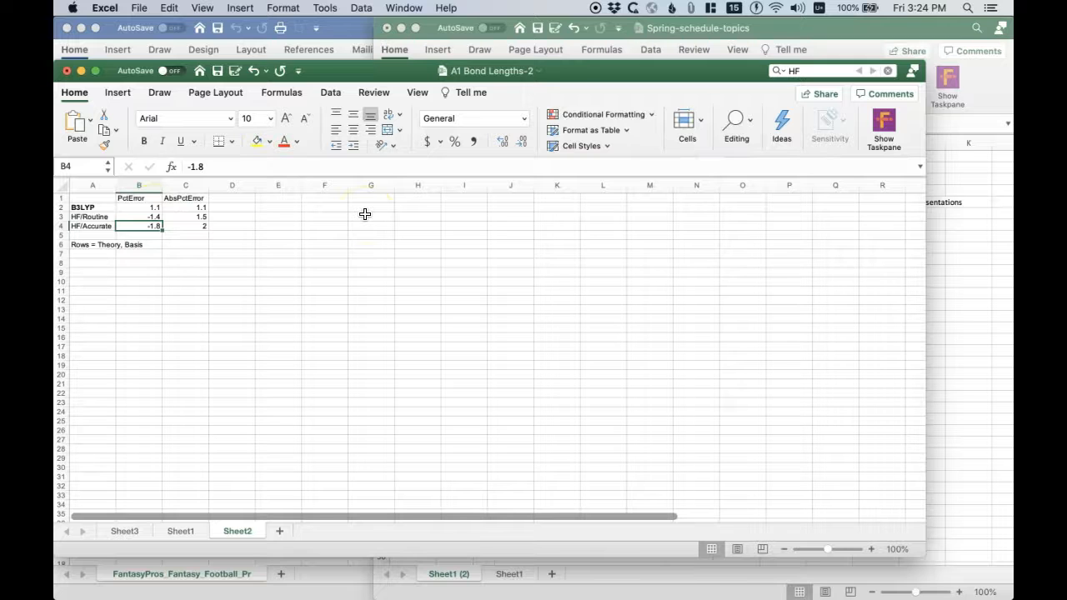
# - Examine the average PercentError and AbsPctError values on Sheet3 for each theory and basis combination
pyautogui.click(126, 530)
pyautogui.click(208, 244)
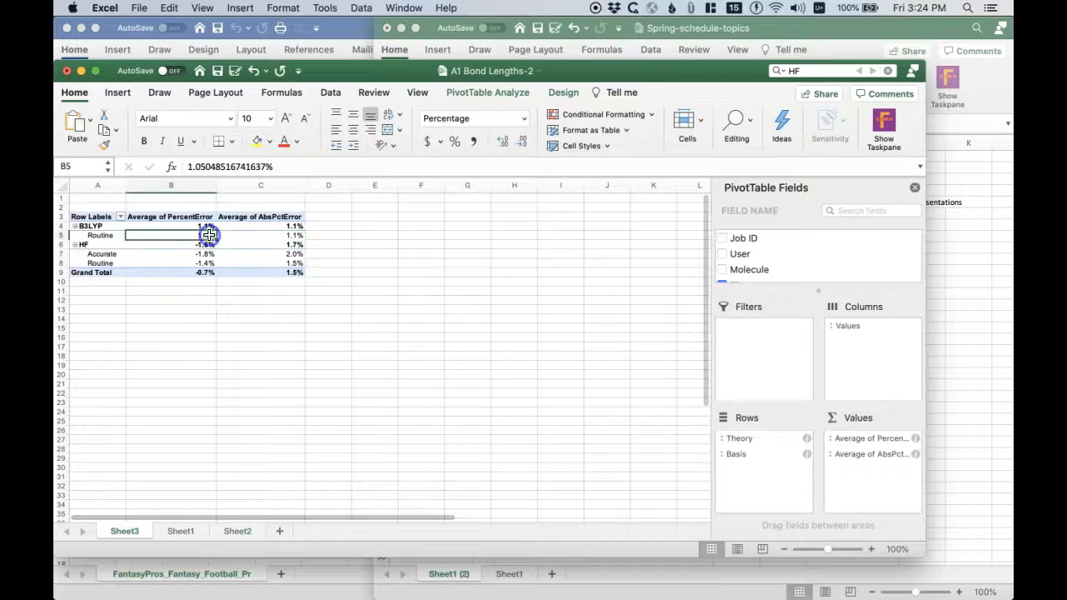
pyautogui.press('Down')
pyautogui.press('Down')
pyautogui.press('Up')
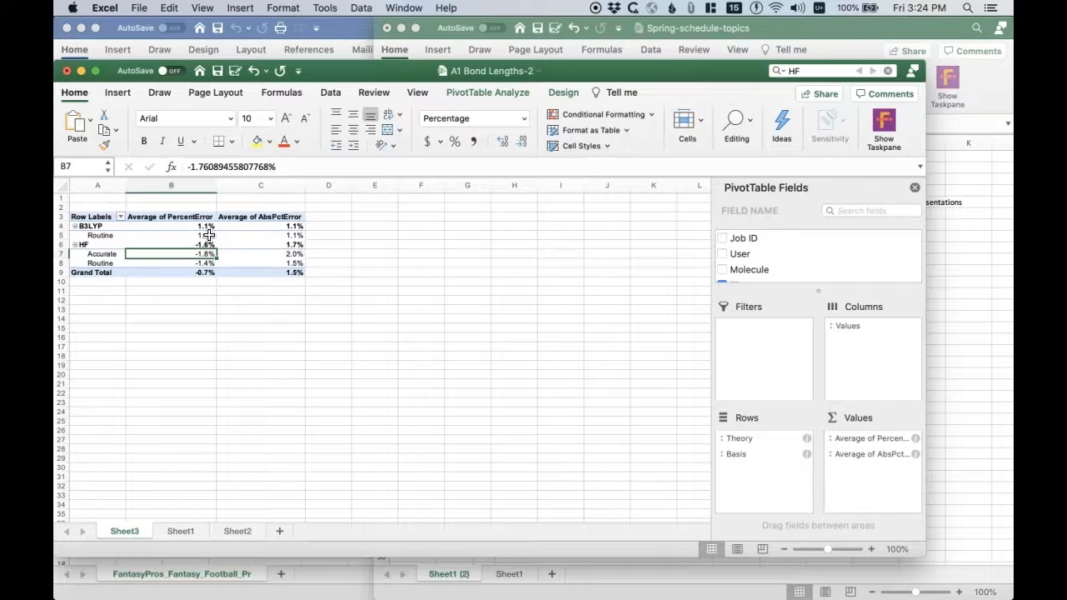
pyautogui.press('Up')
pyautogui.press('Up')
pyautogui.press('Down')
pyautogui.press('Up')
pyautogui.press('Down')
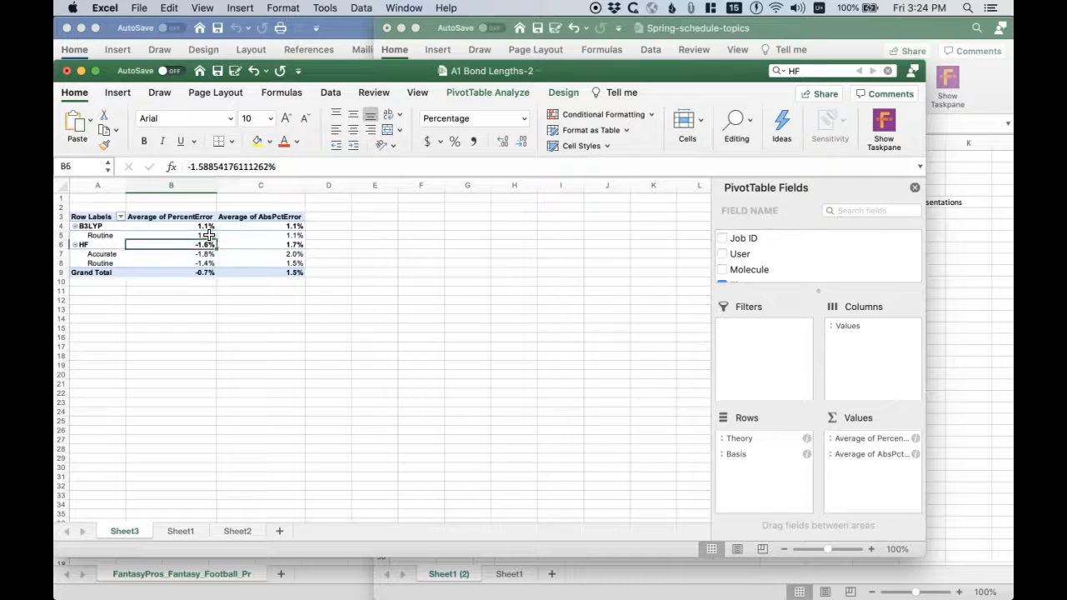
pyautogui.press('Down')
pyautogui.press('Down')
pyautogui.press('Right')
pyautogui.press('Up')
pyautogui.press('Down')
pyautogui.press('Up')
pyautogui.press('Down')
pyautogui.press('Up')
pyautogui.press('Down')
pyautogui.press('Down')
pyautogui.press('Up')
pyautogui.press('Down')
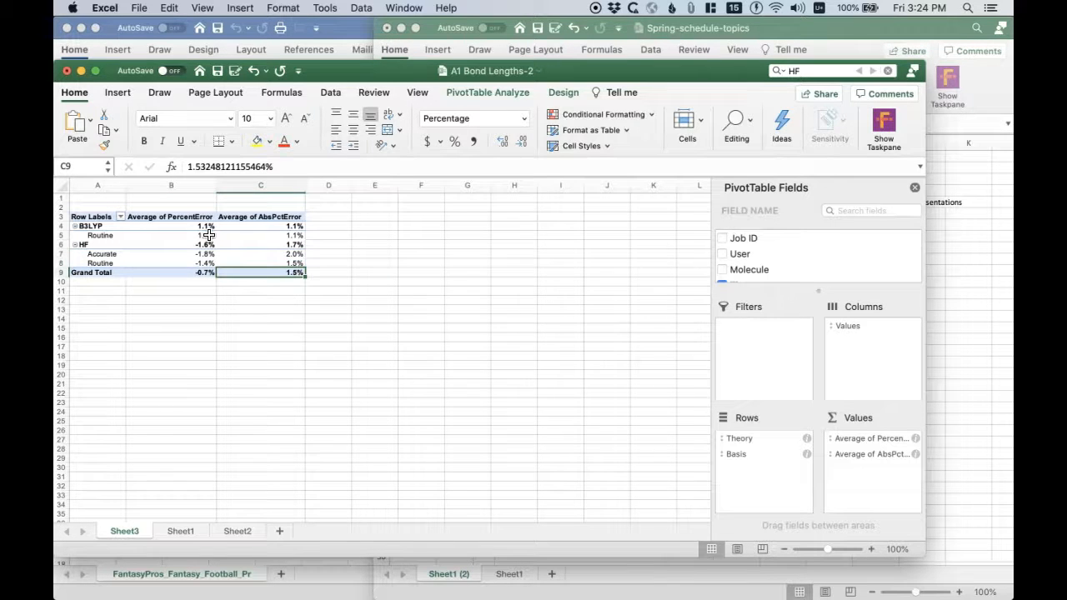
pyautogui.press('Up')
# - Rename Sheet3 as "AvgError vs Model"
pyautogui.click(130, 531)
pyautogui.doubleClick(130, 531)
pyautogui.write('Avg')
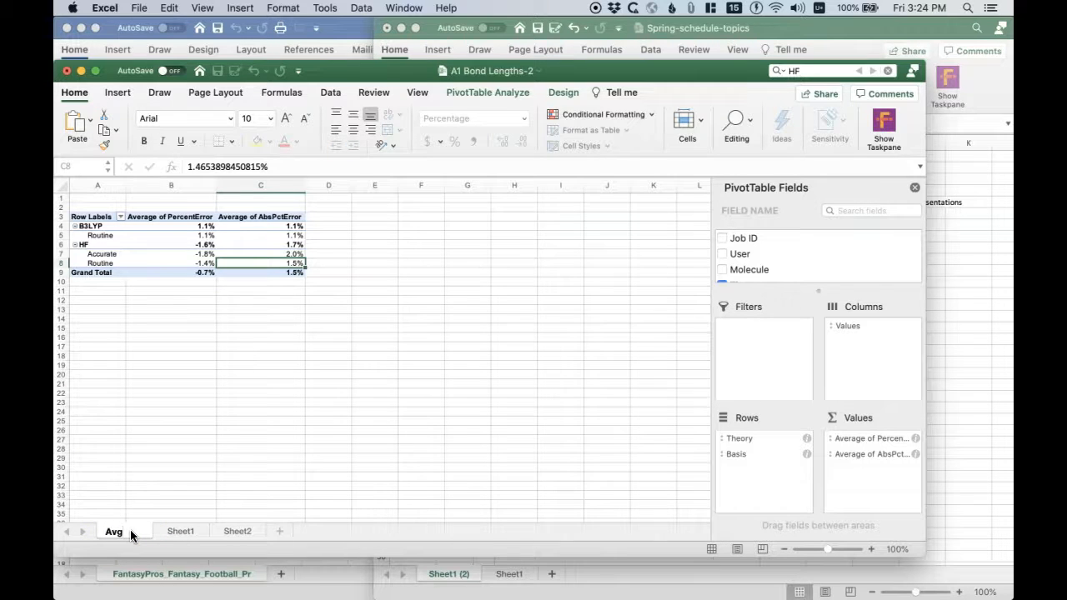
pyautogui.write('Error')
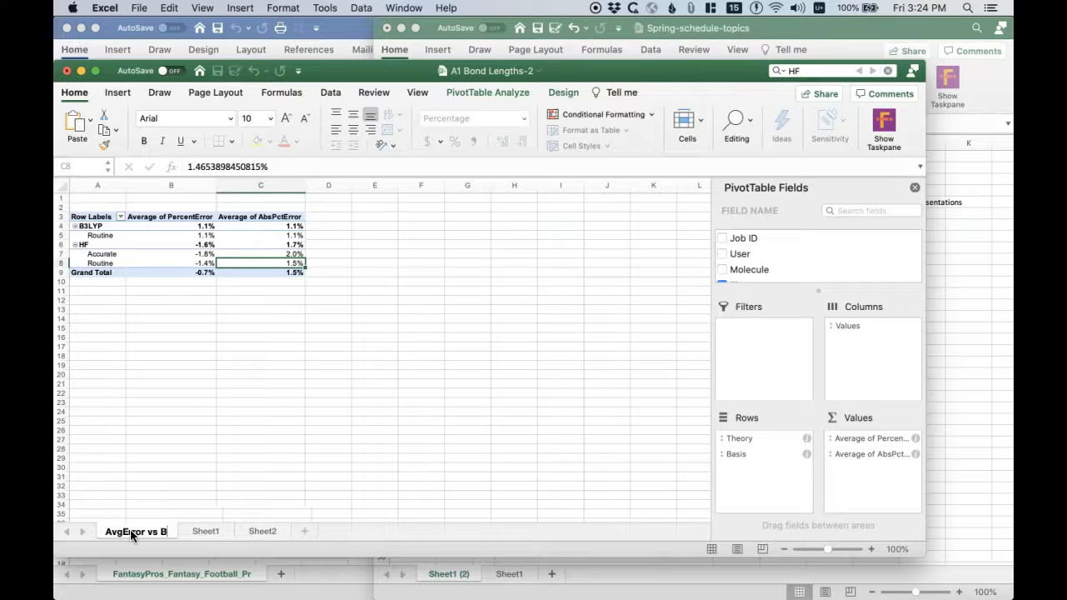
pyautogui.write(' vs Model')
pyautogui.press('Return')
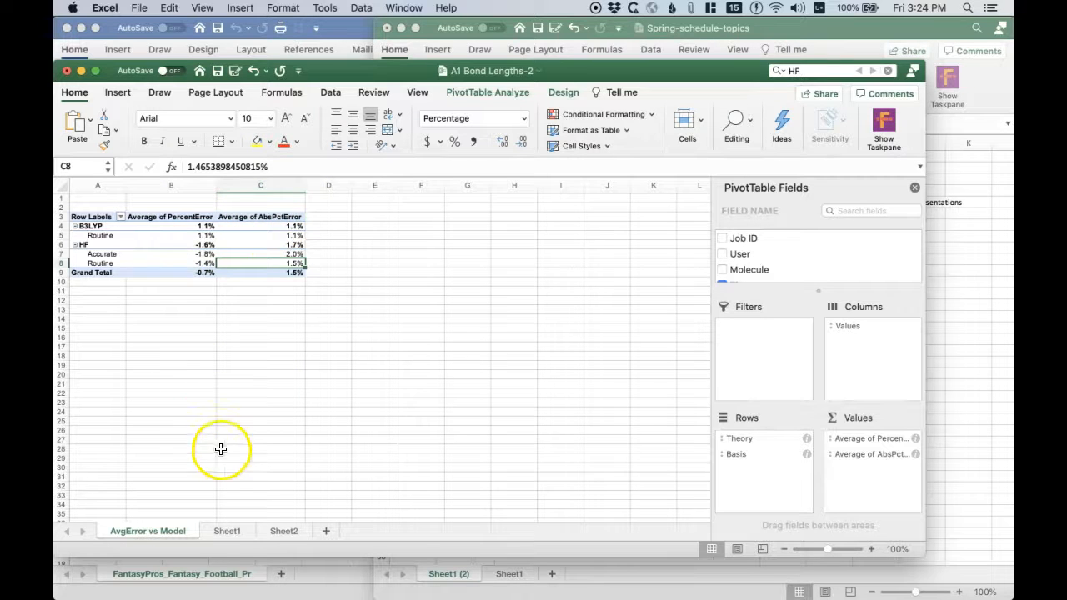
# - Create a PivotTable on a new worksheet from the Data table on Sheet1
pyautogui.click(230, 532)
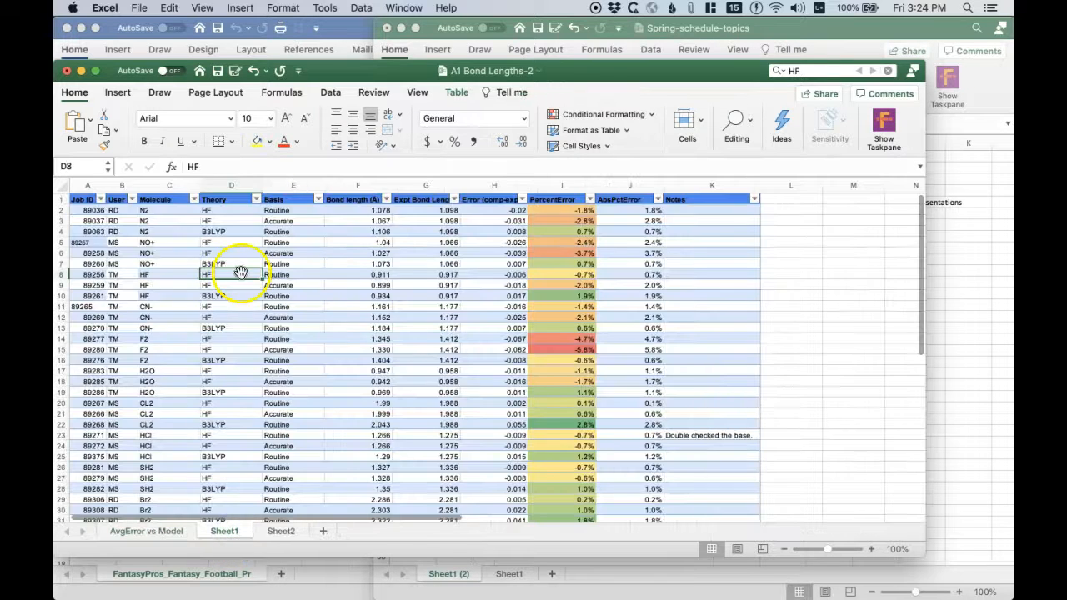
pyautogui.moveTo(591, 71); pyautogui.dragTo(604, 7)
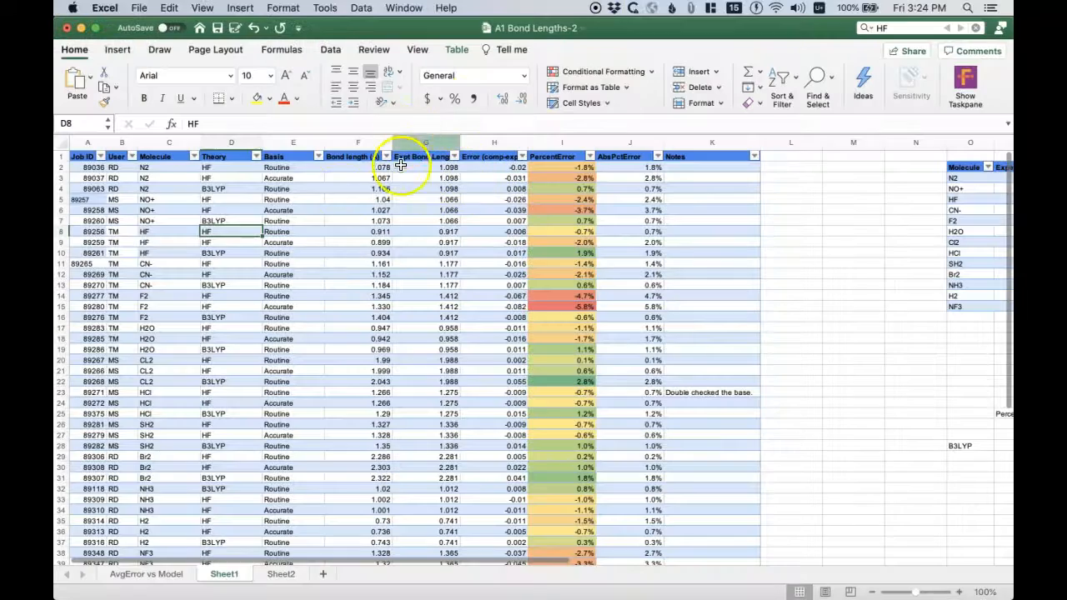
pyautogui.click(116, 50)
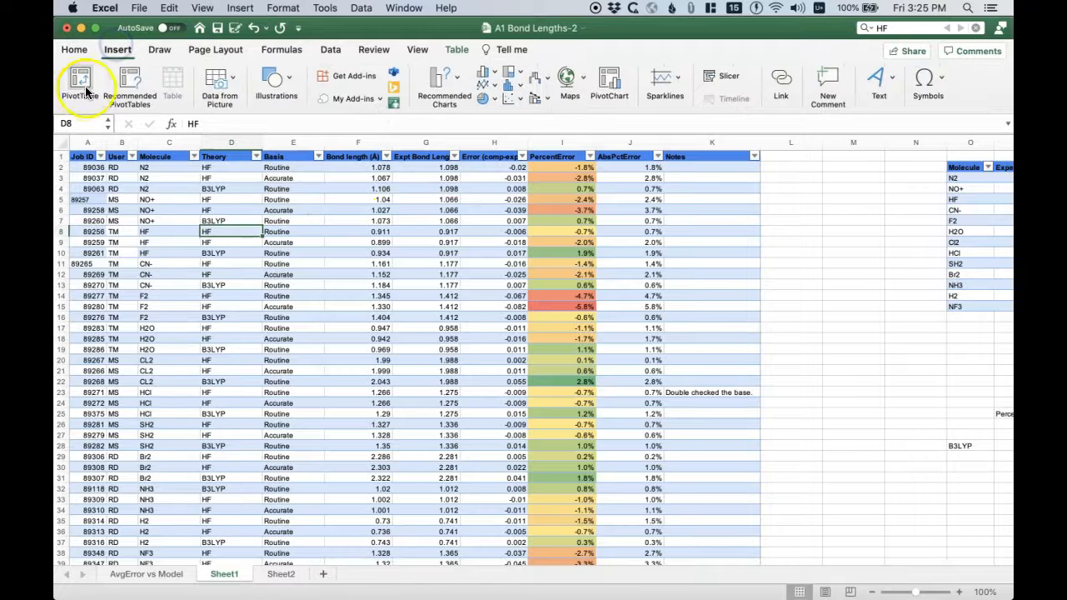
pyautogui.click(78, 84)
pyautogui.click(667, 331)
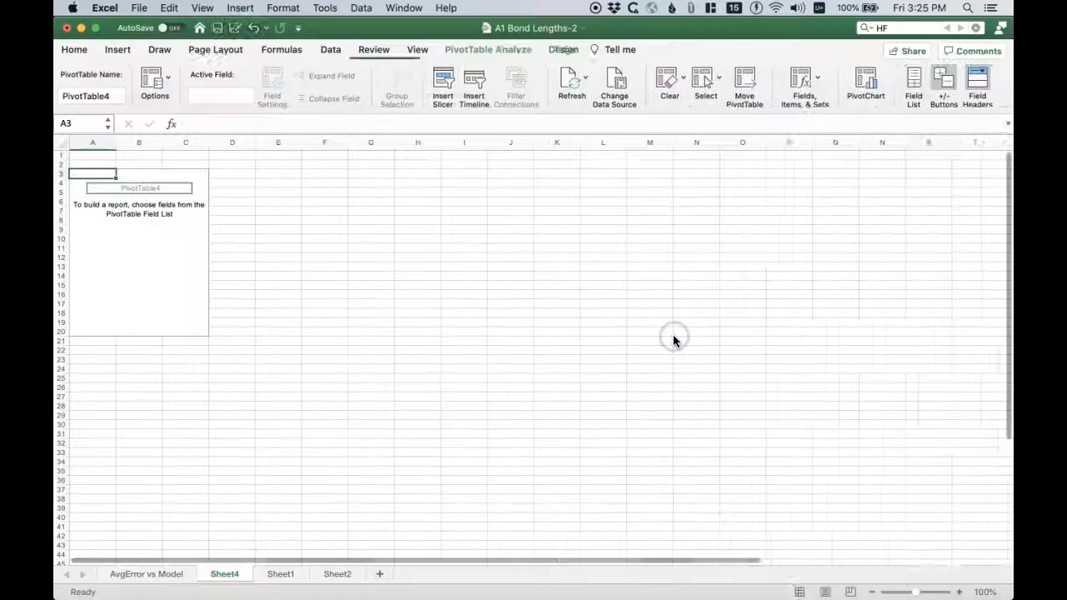
pyautogui.click(188, 229)
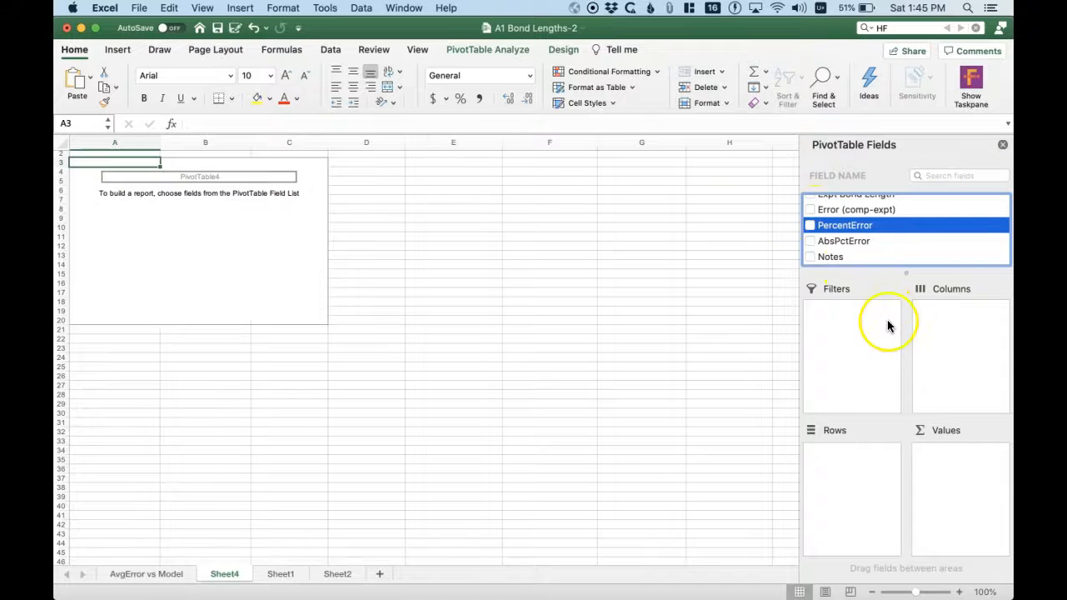
# - Add the Molecule field to the new PivotTable's rows
pyautogui.scroll(5, 860, 229)
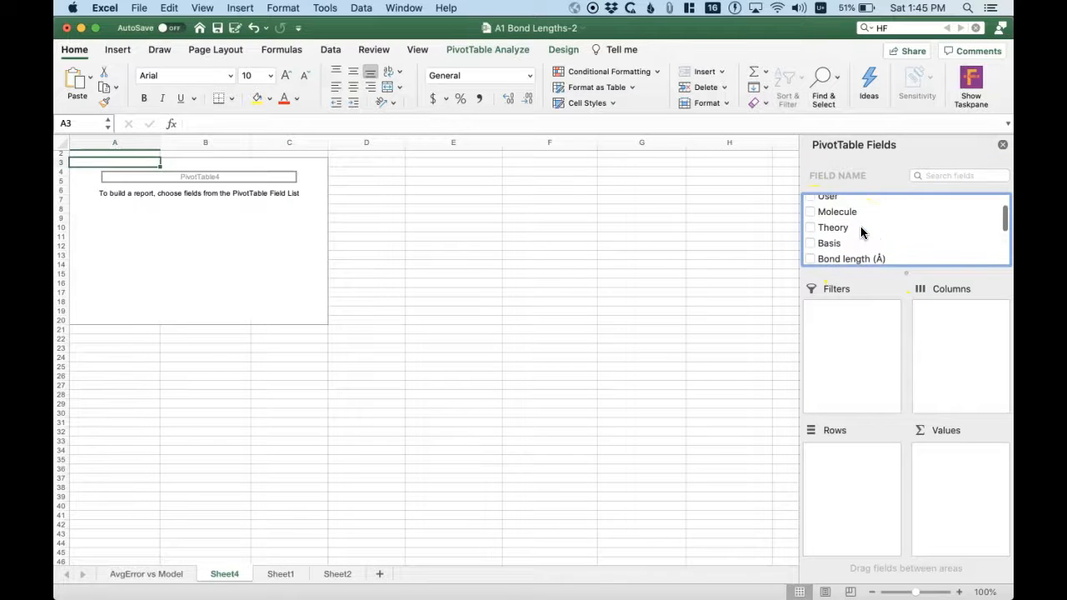
pyautogui.click(850, 215)
pyautogui.moveTo(843, 218); pyautogui.dragTo(833, 500)
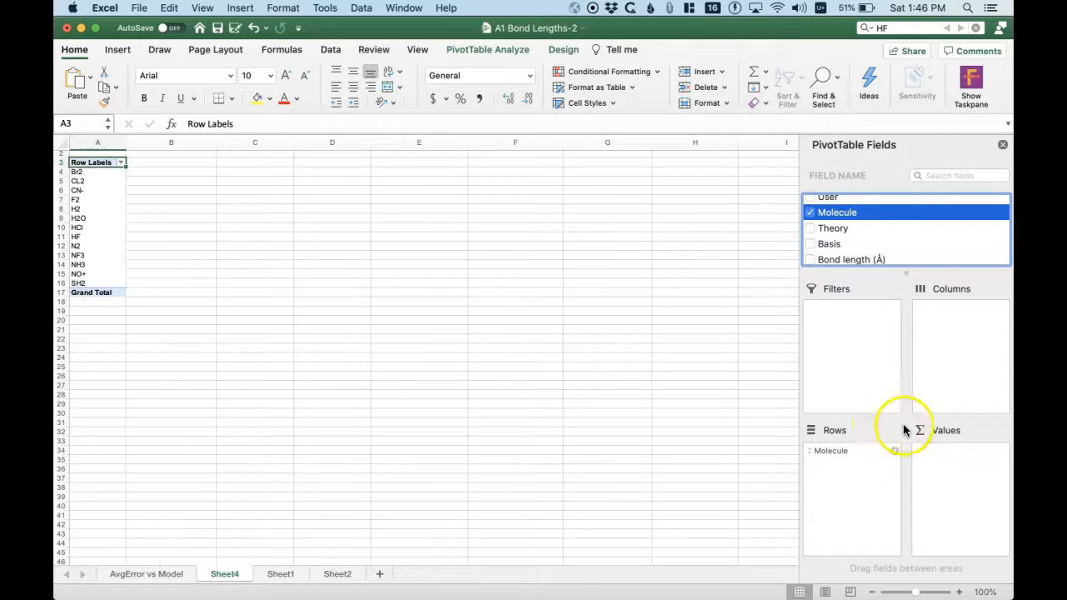
# - Add PercentError to the PivotTable's values and summarize it by Average
pyautogui.scroll(-3, 901, 240)
pyautogui.scroll(-2, 902, 240)
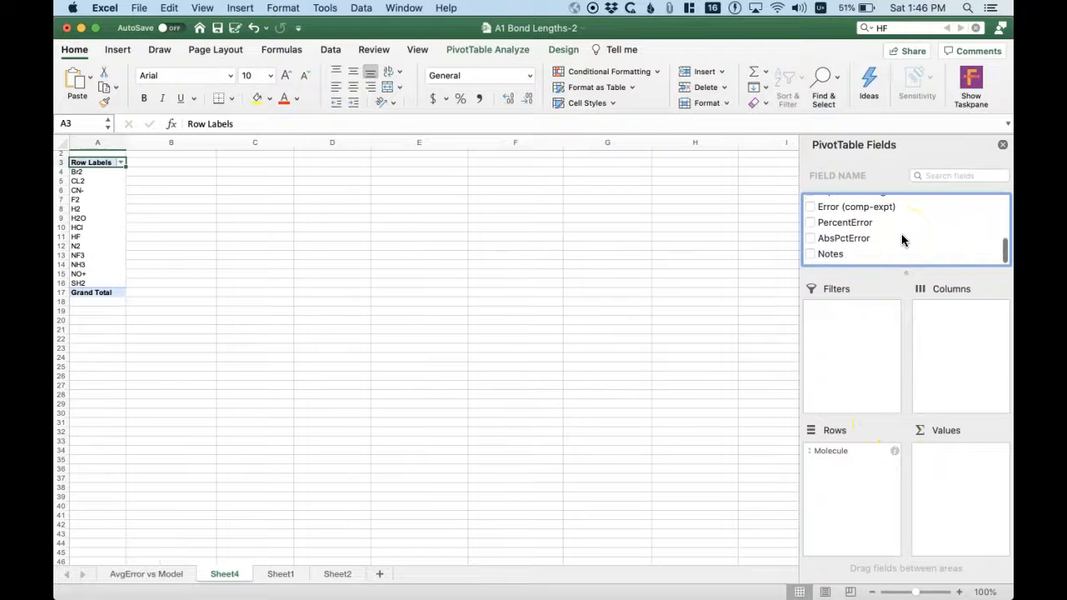
pyautogui.click(857, 228)
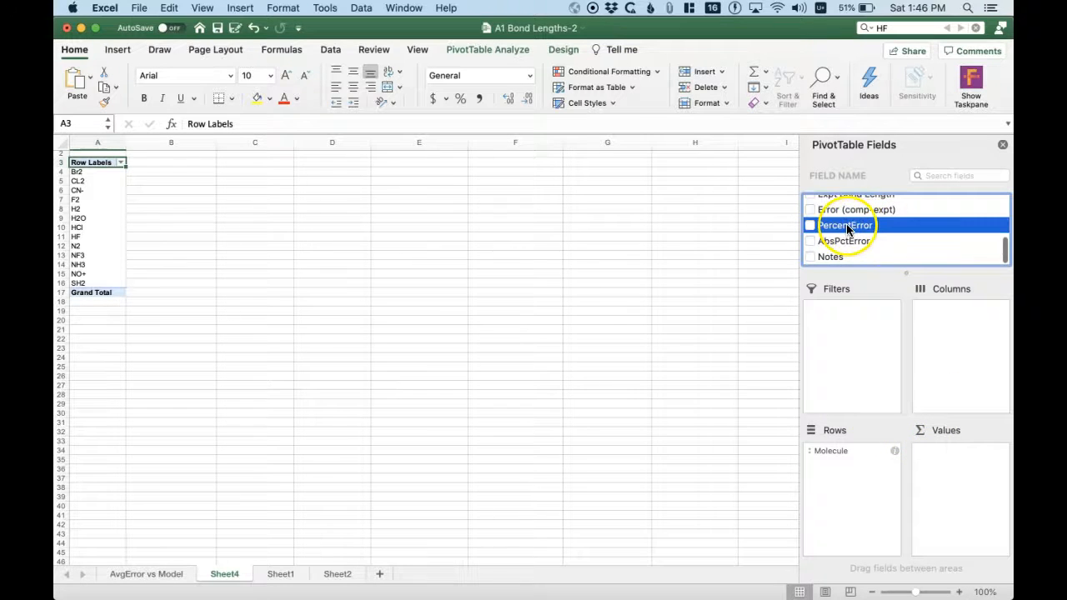
pyautogui.moveTo(848, 228); pyautogui.dragTo(952, 475)
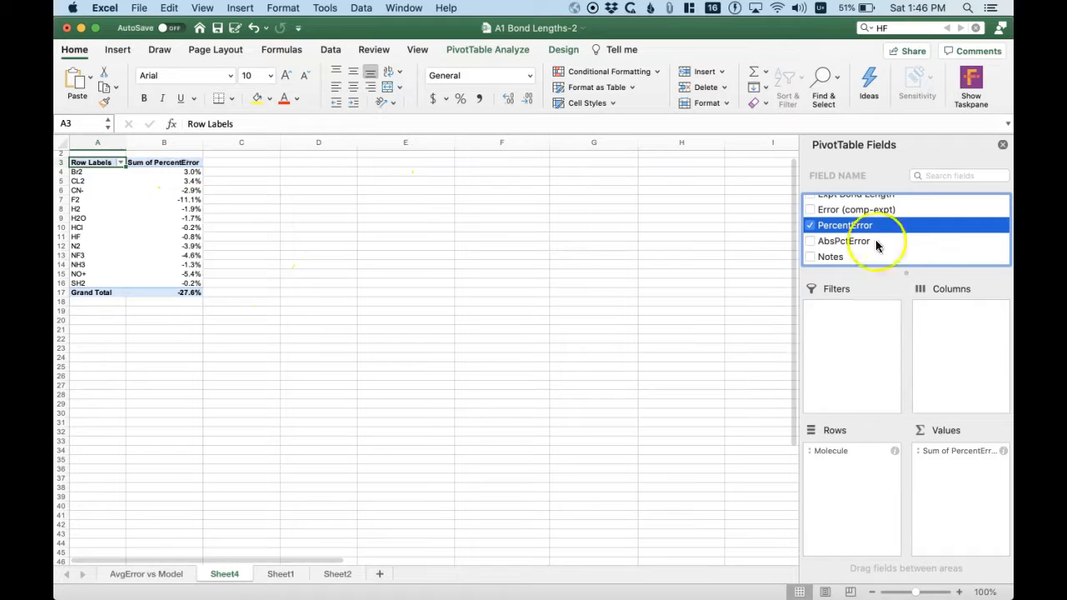
pyautogui.click(1003, 451)
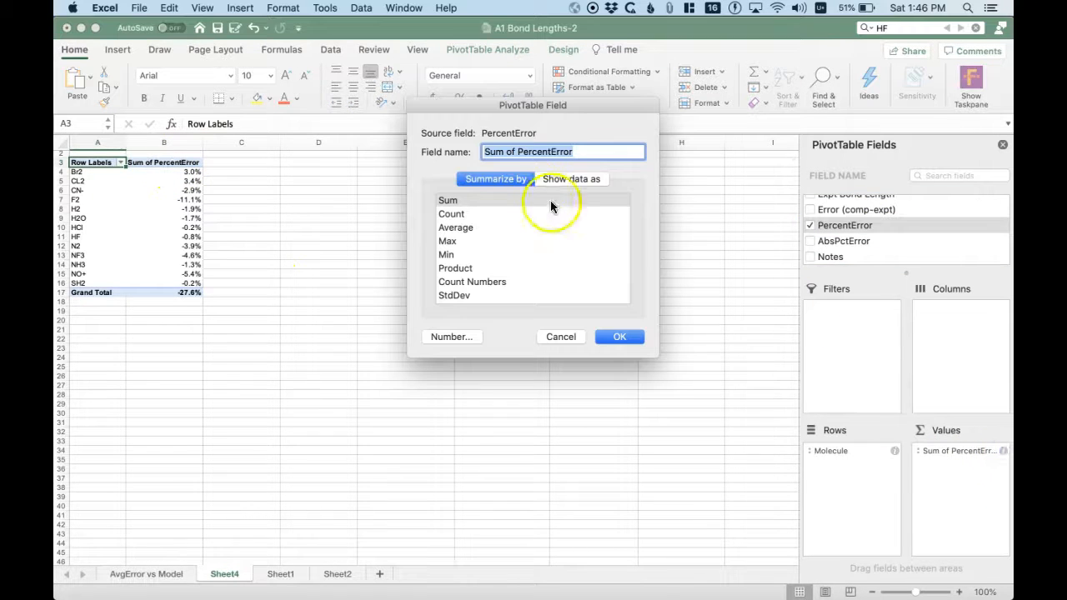
pyautogui.click(510, 229)
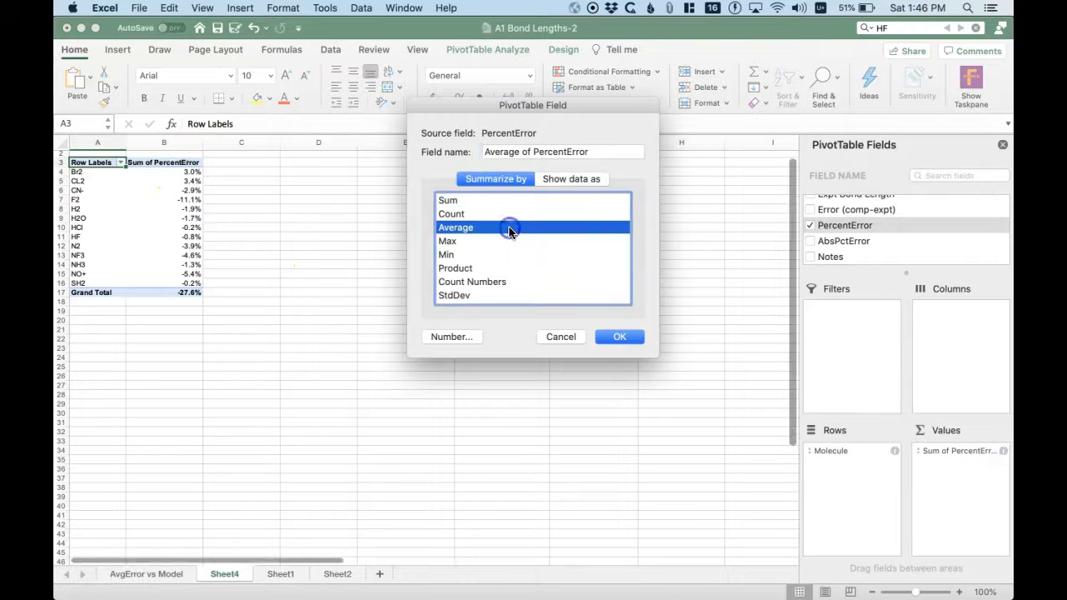
pyautogui.click(614, 337)
# - Examine the average PercentError values for each molecule in the PivotTable on Sheet4
pyautogui.click(171, 163)
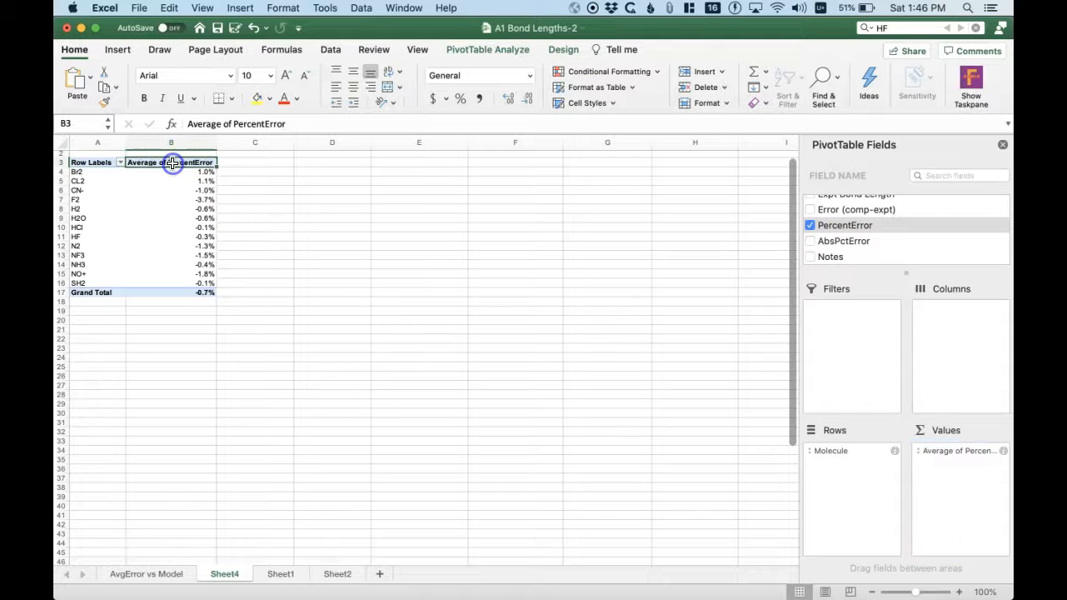
pyautogui.press('Down')
pyautogui.press('Down')
pyautogui.press('Down')
pyautogui.press('Up')
pyautogui.press('Up')
pyautogui.press('Up')
pyautogui.press('Down')
pyautogui.press('Down')
pyautogui.press('Down')
pyautogui.press('Down')
pyautogui.press('Down')
pyautogui.press('Down')
pyautogui.press('Down')
pyautogui.press('Down')
pyautogui.press('Down')
pyautogui.press('Down')
pyautogui.press('Up')
pyautogui.press('Up')
pyautogui.press('Up')
pyautogui.press('Up')
pyautogui.press('Up')
pyautogui.press('Up')
pyautogui.press('Left')
pyautogui.press('Right')
pyautogui.press('Left')
pyautogui.press('Right')
pyautogui.press('Down')
pyautogui.press('Up')
pyautogui.press('Left')
pyautogui.press('Right')
pyautogui.press('Down')
pyautogui.press('Down')
pyautogui.press('Down')
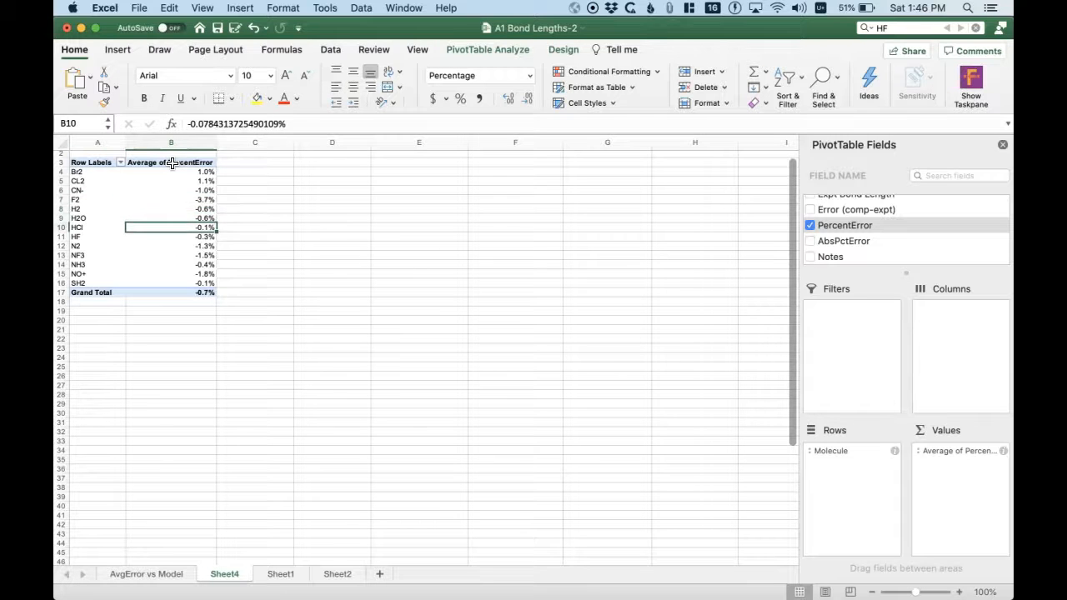
# - Split the PivotTable's columns by Theory, with Basis nested beneath it
pyautogui.click(991, 498)
pyautogui.scroll(5, 886, 227)
pyautogui.moveTo(840, 229); pyautogui.dragTo(964, 357)
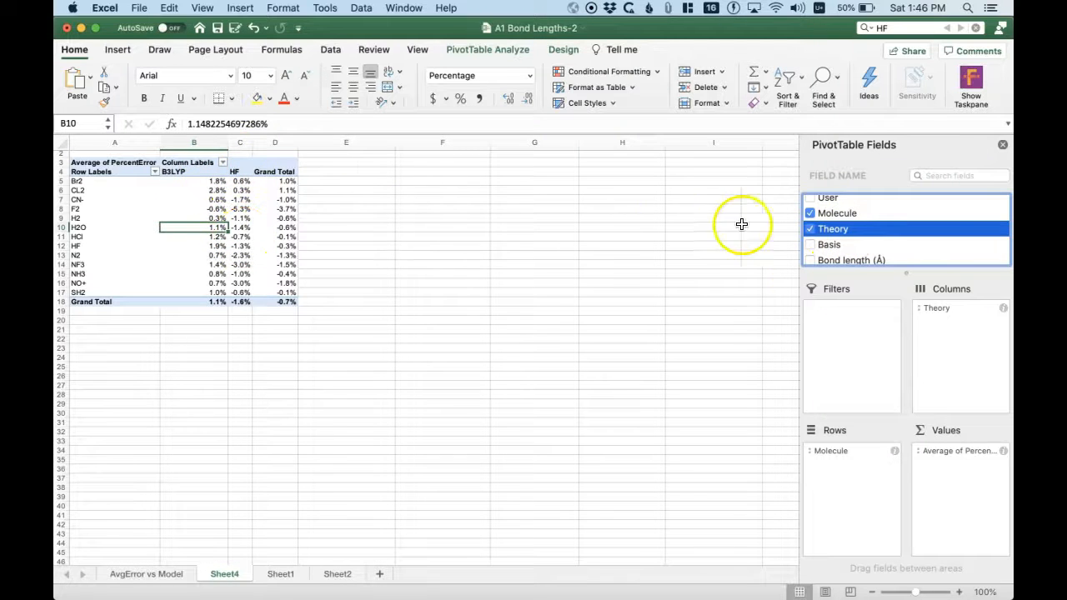
pyautogui.click(831, 247)
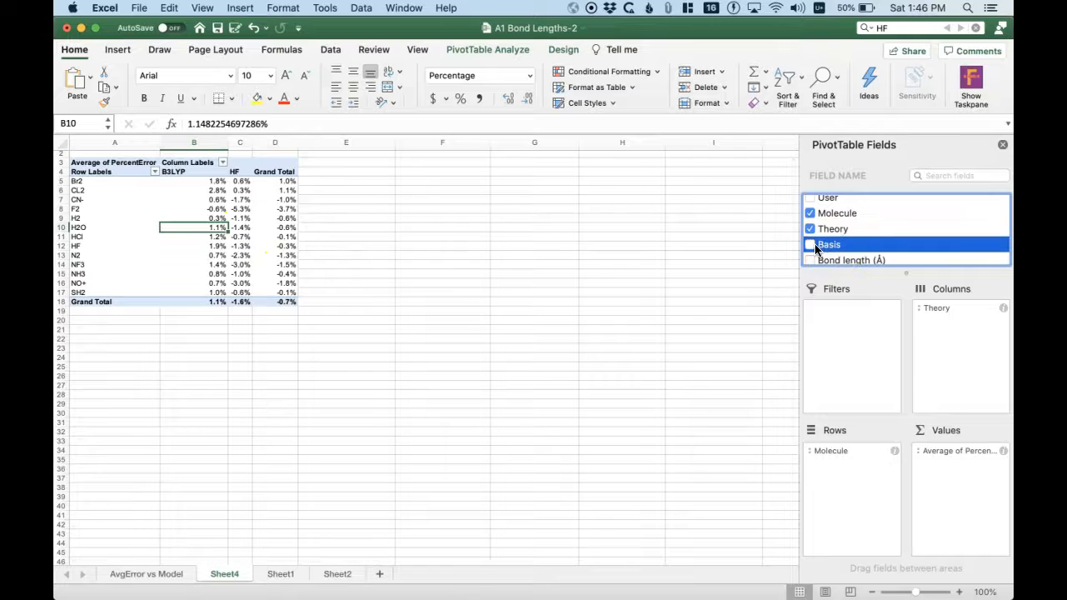
pyautogui.click(810, 245)
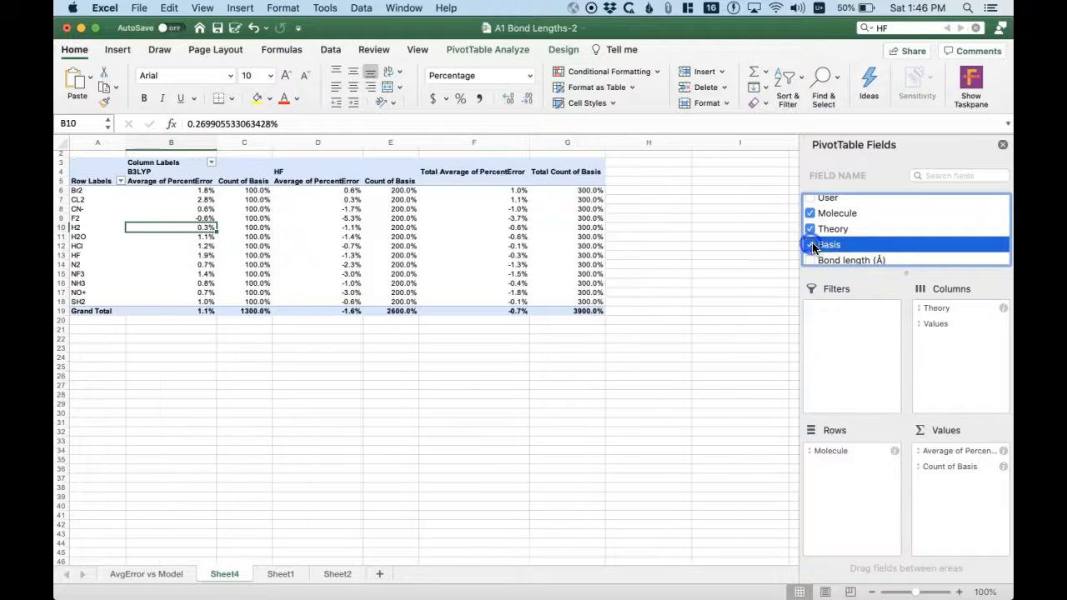
pyautogui.click(812, 247)
pyautogui.moveTo(833, 245); pyautogui.dragTo(940, 342)
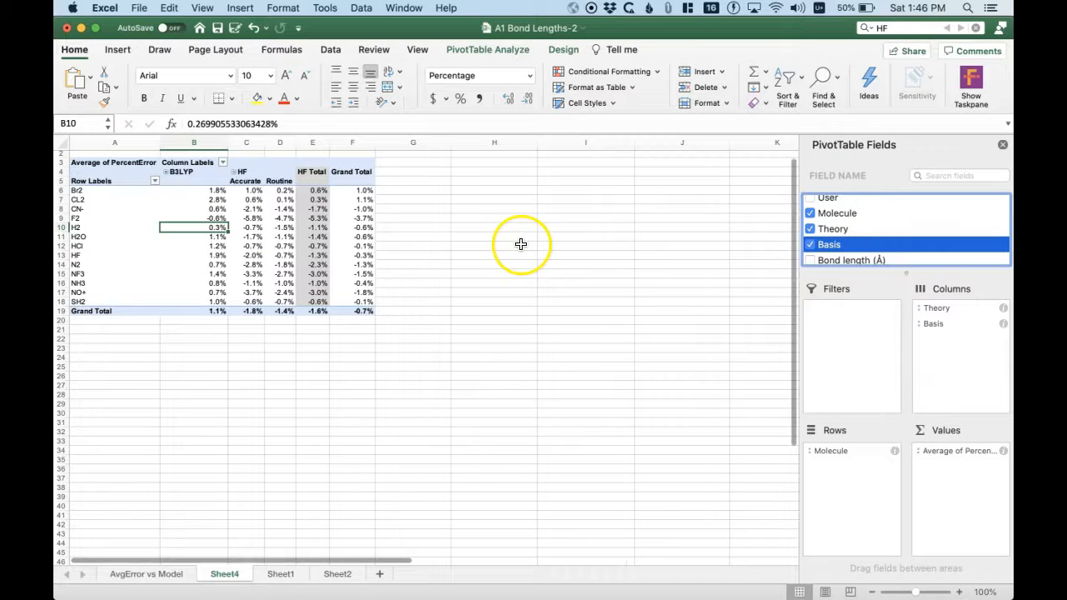
# - Review the B3LYP column and the HF Accurate, Routine and Total columns of the PivotTable
pyautogui.click(424, 219)
pyautogui.click(197, 182)
pyautogui.press('Right')
pyautogui.press('Right')
pyautogui.press('Left')
pyautogui.press('Left')
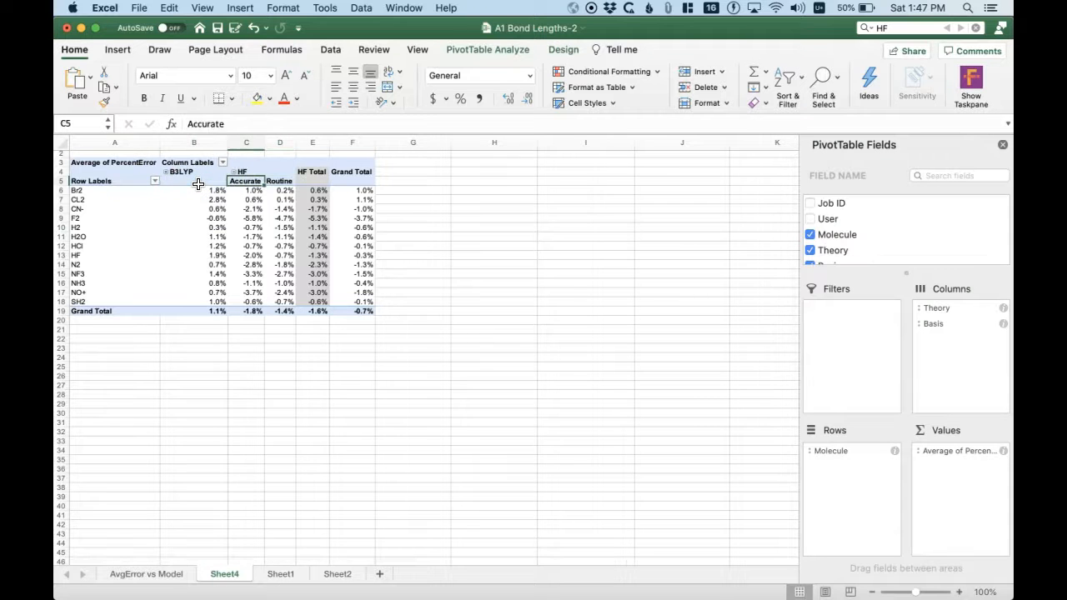
pyautogui.press('Right')
pyautogui.press('Left')
pyautogui.press('Left')
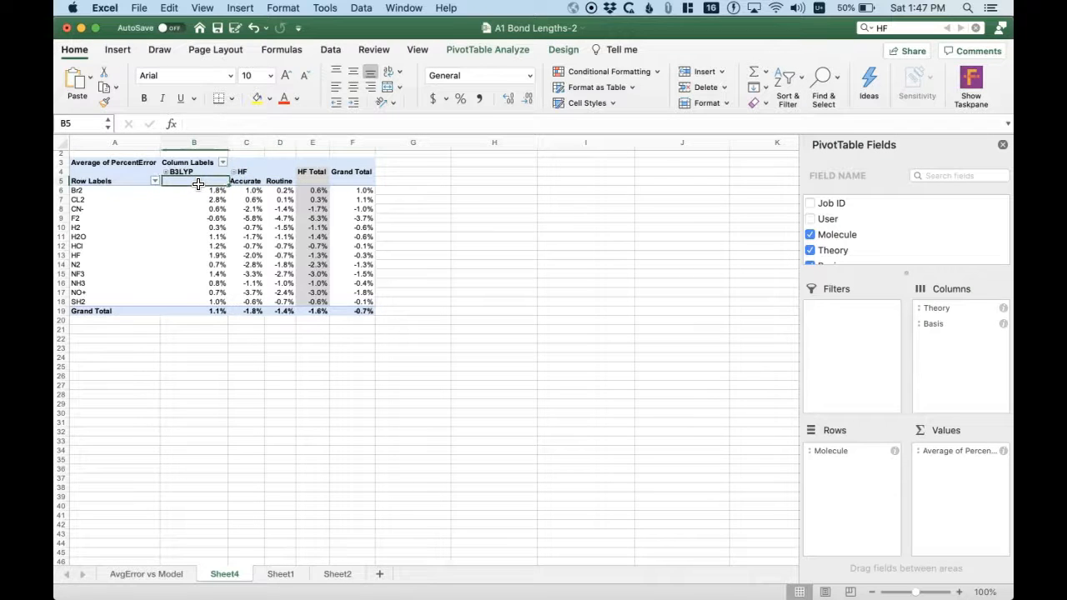
pyautogui.press('Down')
pyautogui.press('Right')
pyautogui.press('Right')
pyautogui.press('Right')
pyautogui.press('Up')
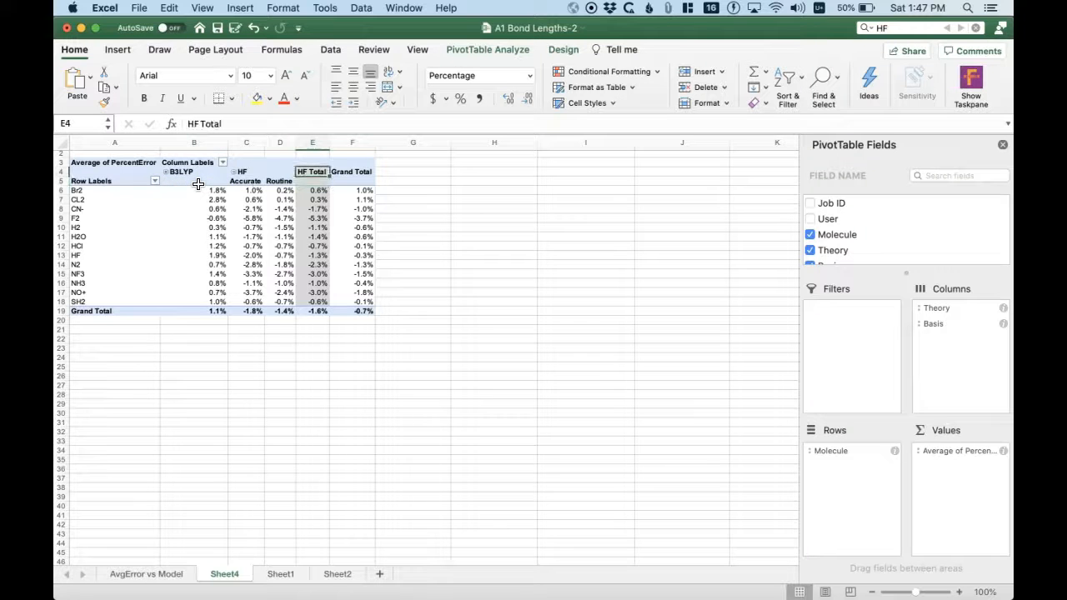
pyautogui.press('Left')
pyautogui.press('Left')
pyautogui.press('Left')
pyautogui.press('Up')
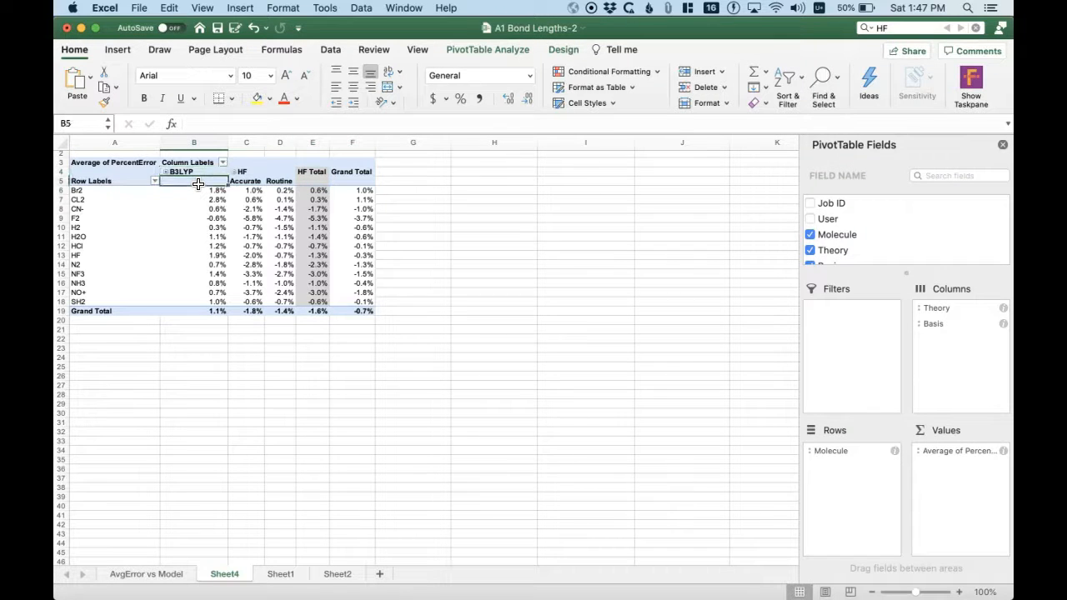
pyautogui.hotkey('shift', 'Right')
pyautogui.hotkey('shift', 'Right')
pyautogui.hotkey('shift', 'Down')
pyautogui.hotkey('shift', 'Down')
pyautogui.hotkey('shift', 'Down')
pyautogui.hotkey('shift', 'Down')
pyautogui.hotkey('shift', 'Down')
pyautogui.hotkey('shift', 'Down')
pyautogui.hotkey('shift', 'Down')
pyautogui.hotkey('shift', 'Down')
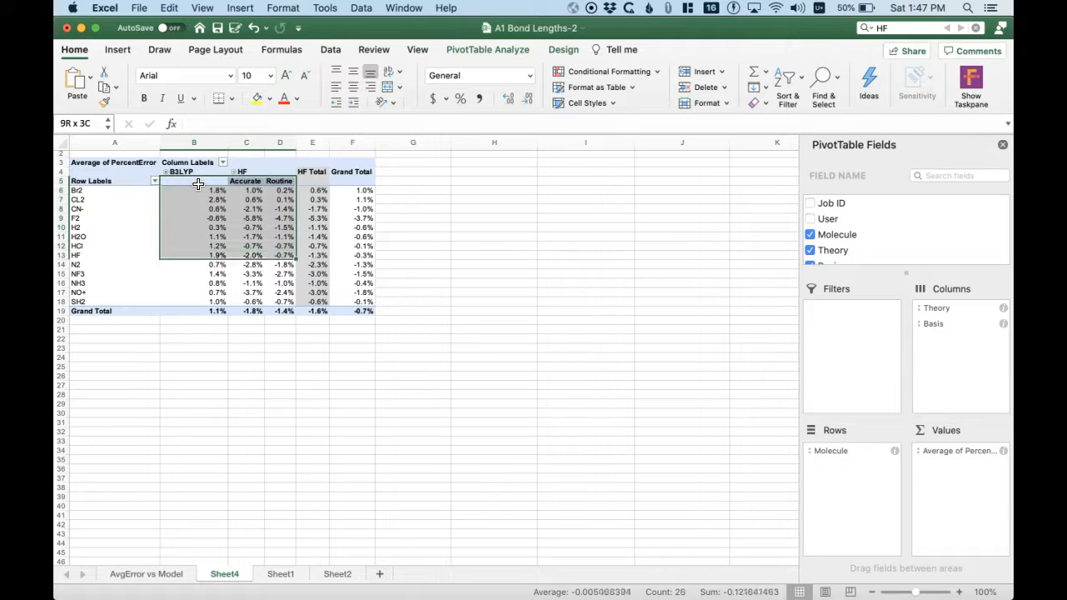
pyautogui.hotkey('shift', 'Down')
pyautogui.hotkey('shift', 'Down')
pyautogui.hotkey('shift', 'Down')
pyautogui.hotkey('shift', 'Down')
pyautogui.hotkey('shift', 'Down')
# - Insert a 2-D clustered column chart from PivotTable range A5:D18, excluding the total columns and Grand Total row
pyautogui.press('Left')
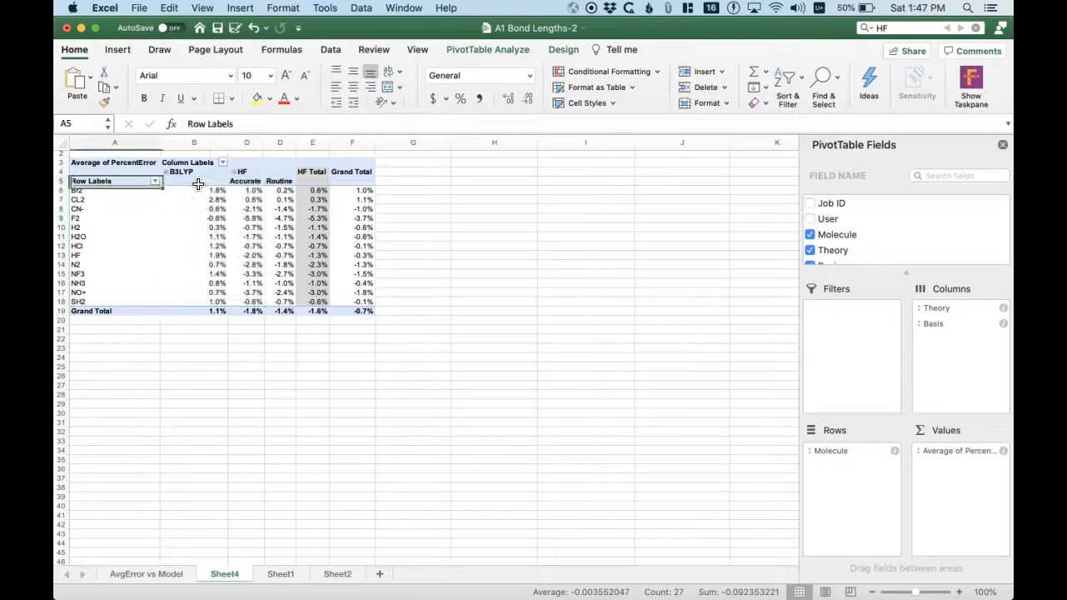
pyautogui.hotkey('shift', 'Down')
pyautogui.hotkey('shift', 'Down')
pyautogui.hotkey('shift', 'Down')
pyautogui.hotkey('shift', 'Down')
pyautogui.hotkey('shift', 'Down')
pyautogui.hotkey('shift', 'Down')
pyautogui.hotkey('shift', 'Down')
pyautogui.hotkey('shift', 'Down')
pyautogui.hotkey('shift', 'Down')
pyautogui.hotkey('shift', 'Down')
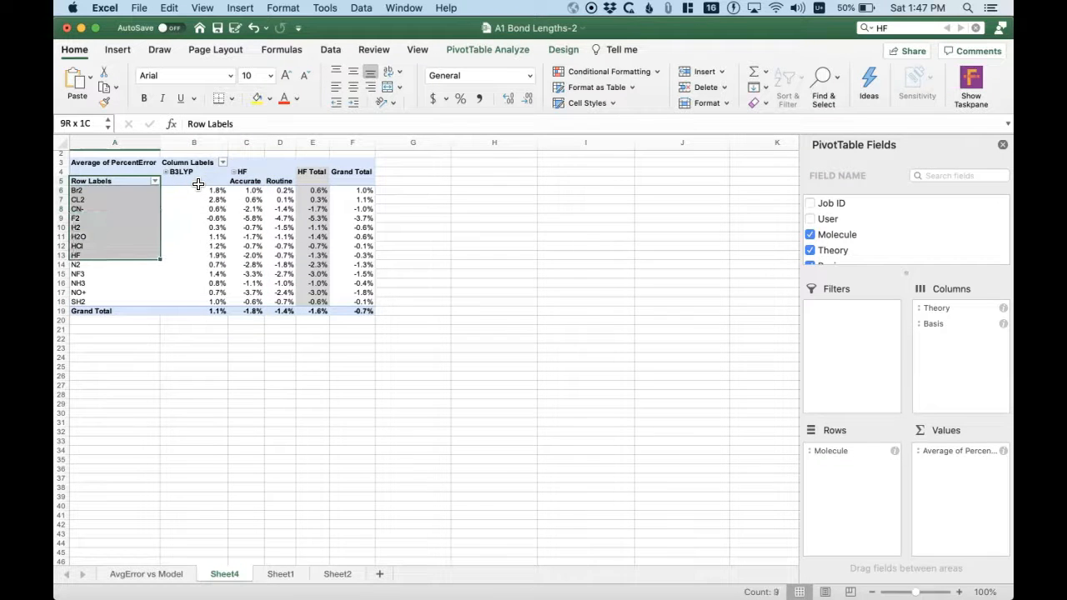
pyautogui.hotkey('shift', 'Right')
pyautogui.hotkey('shift', 'Right')
pyautogui.hotkey('shift', 'Right')
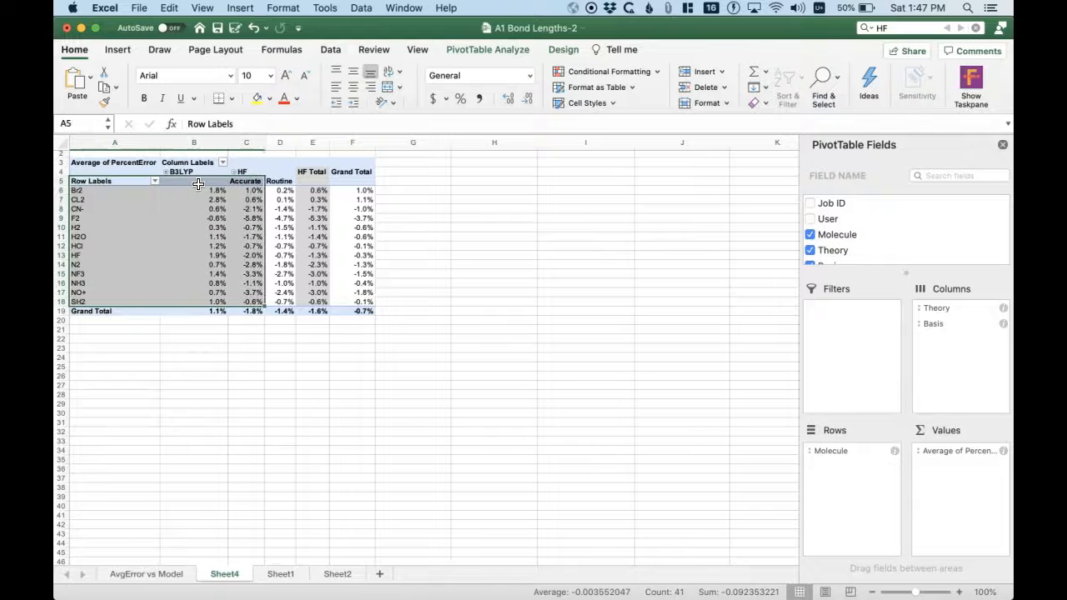
pyautogui.click(118, 52)
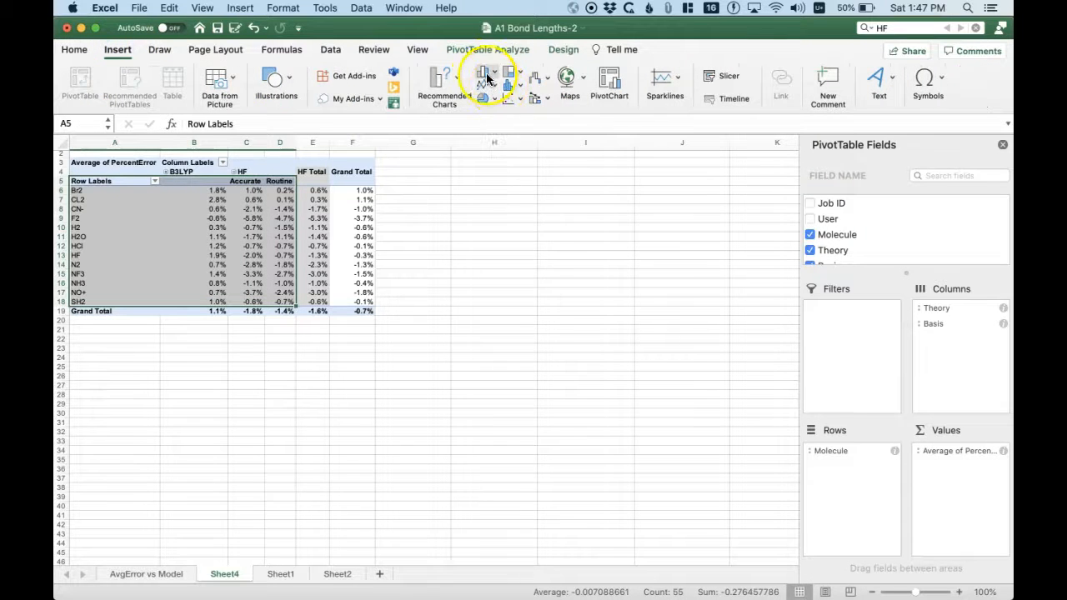
pyautogui.click(497, 77)
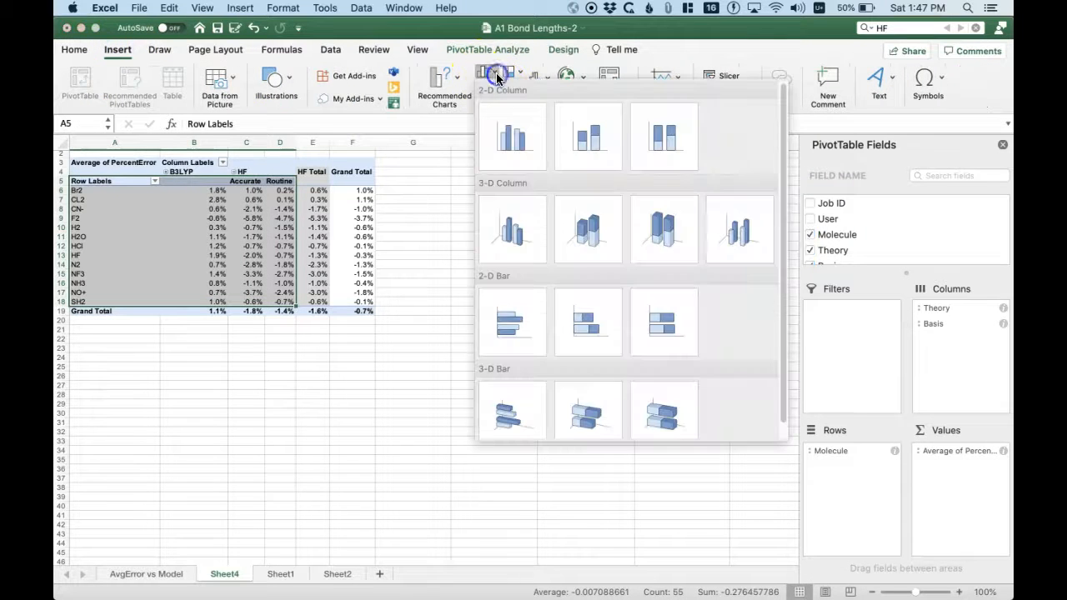
pyautogui.click(525, 133)
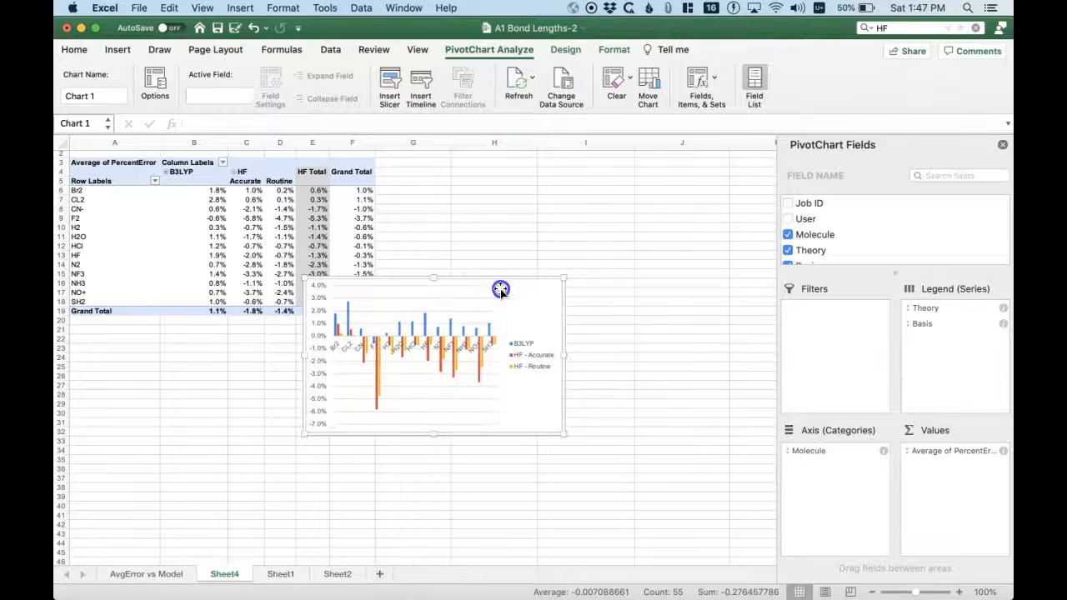
# - Enlarge the column chart and move it beside the PivotTable, starting at column G, so it no longer covers the data
pyautogui.moveTo(500, 289)
pyautogui.mouseDown()
pyautogui.moveTo(555, 264)
pyautogui.moveTo(495, 284)
pyautogui.mouseUp()
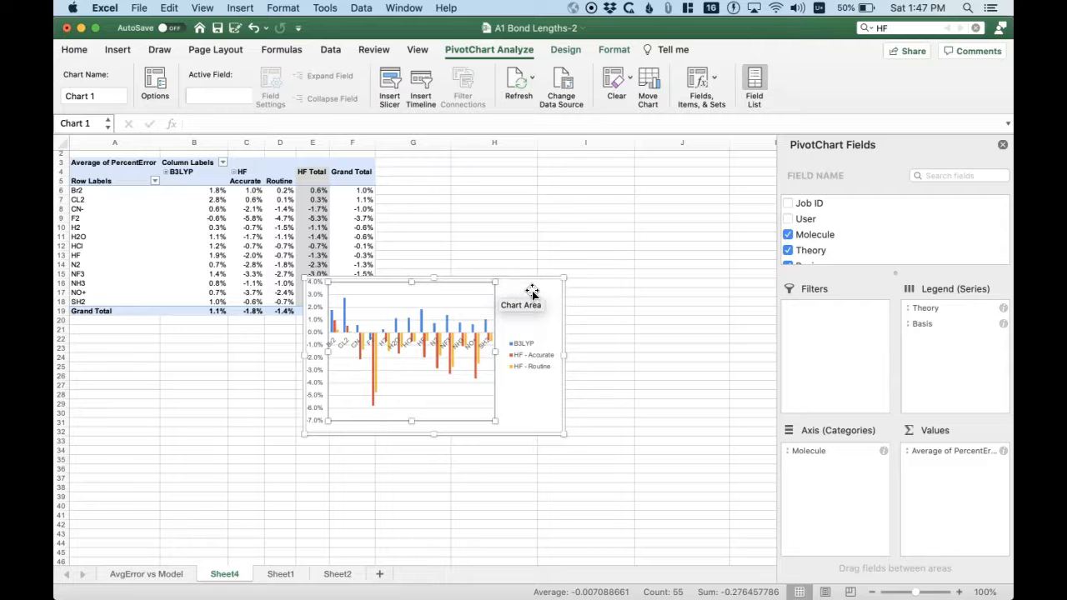
pyautogui.click(553, 292)
pyautogui.moveTo(565, 279); pyautogui.dragTo(704, 206)
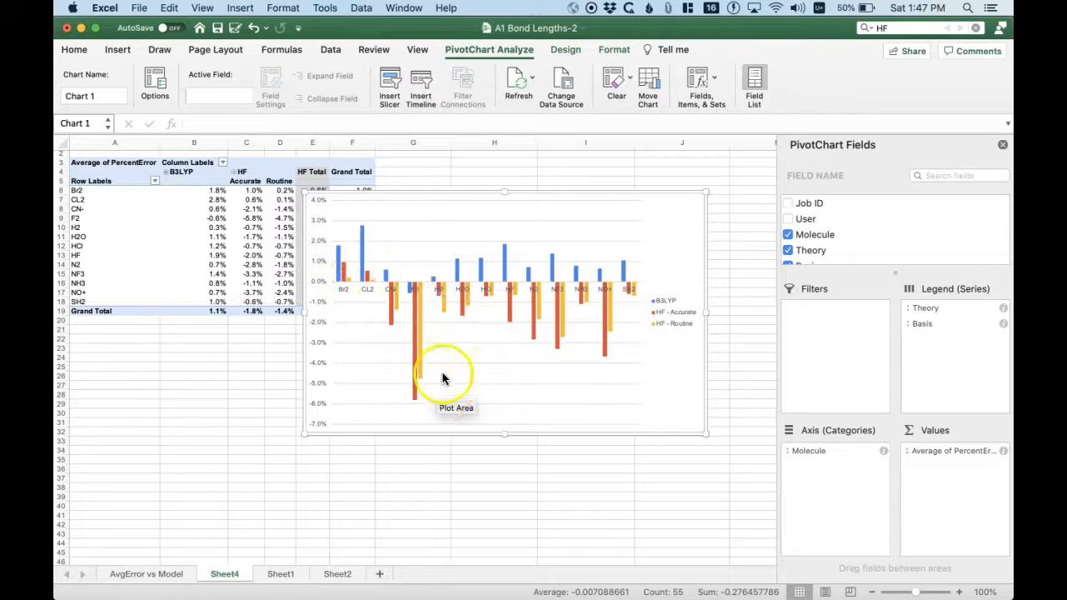
pyautogui.moveTo(532, 192); pyautogui.dragTo(611, 165)
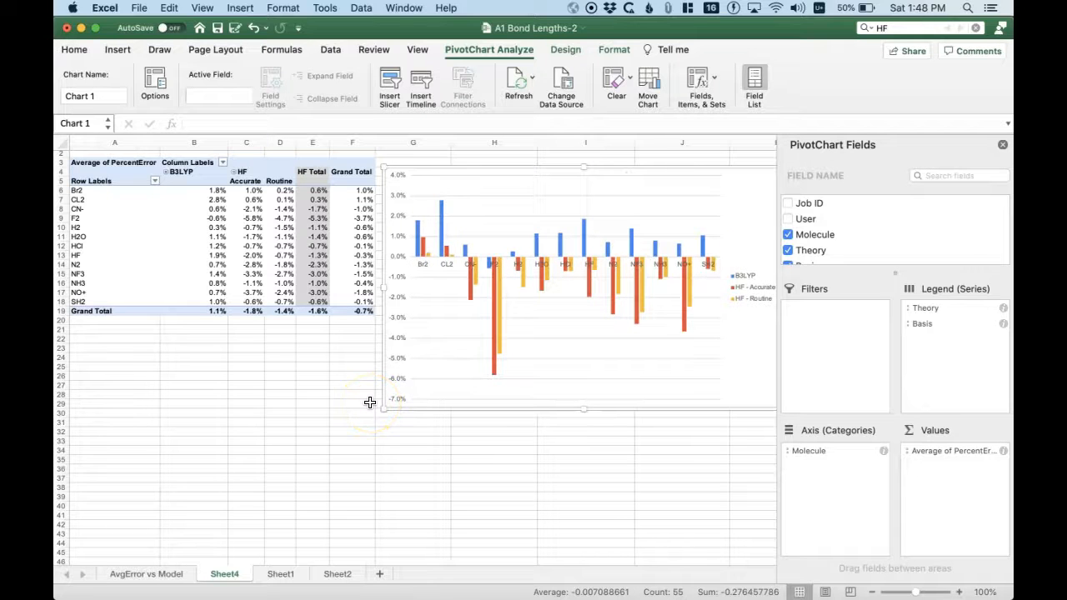